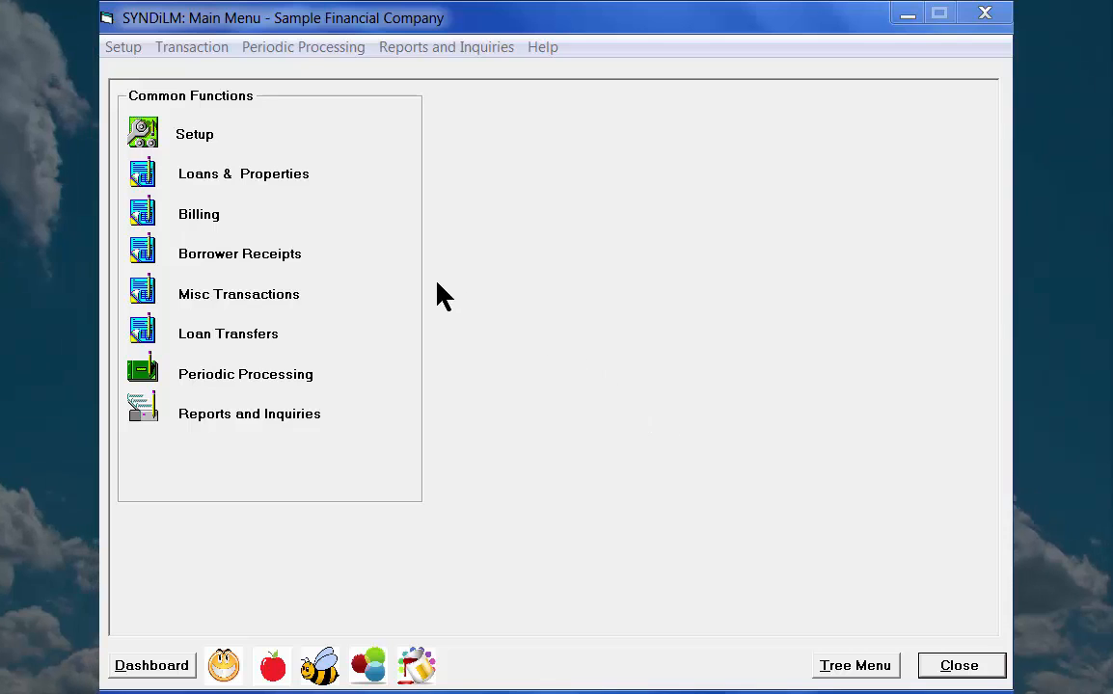
Open the optional field setup and choose Borrower as the table for the new field.
{"action": "left_click", "coordinate": [140, 130]}
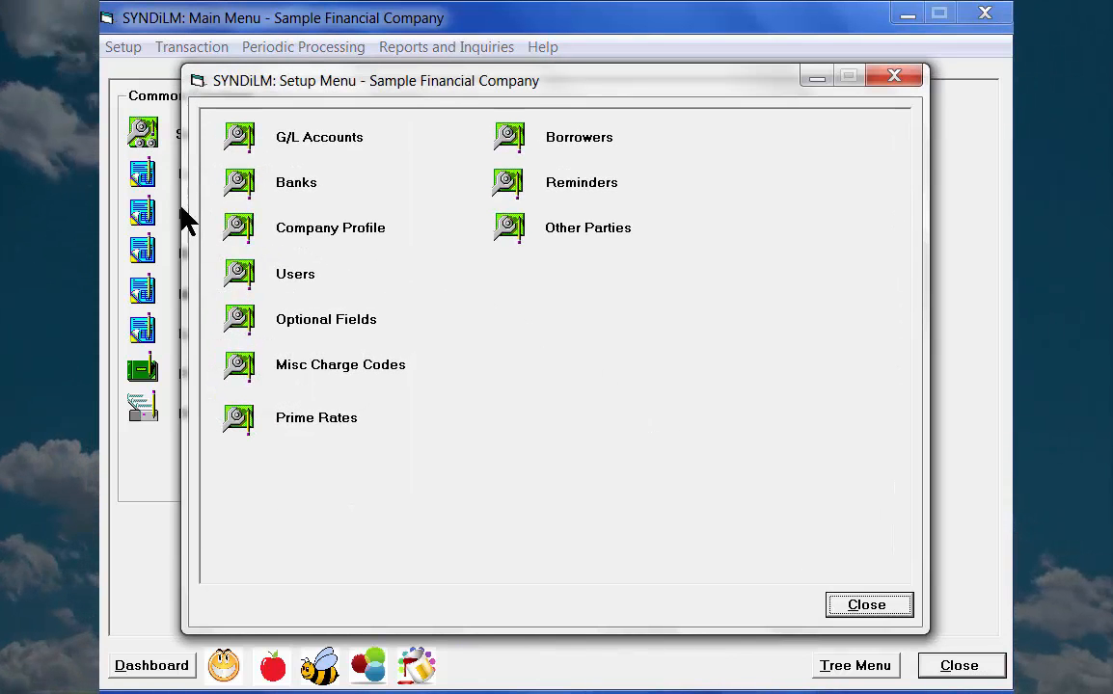
{"action": "left_click", "coordinate": [237, 319]}
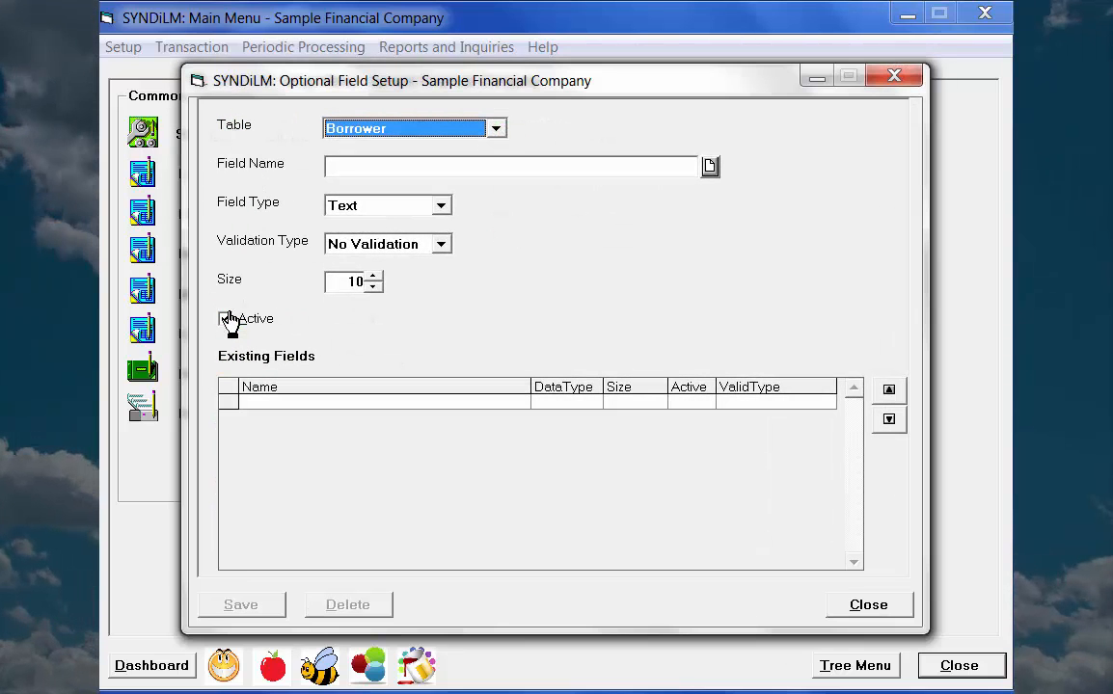
{"action": "left_click", "coordinate": [227, 319]}
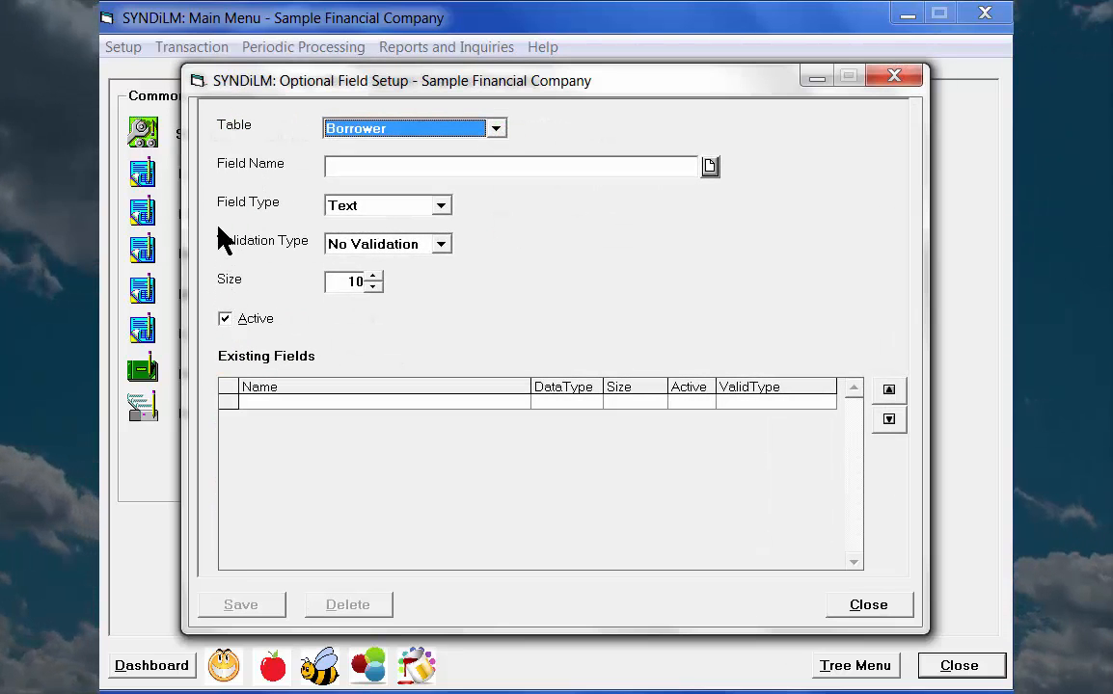
{"action": "left_click", "coordinate": [495, 129]}
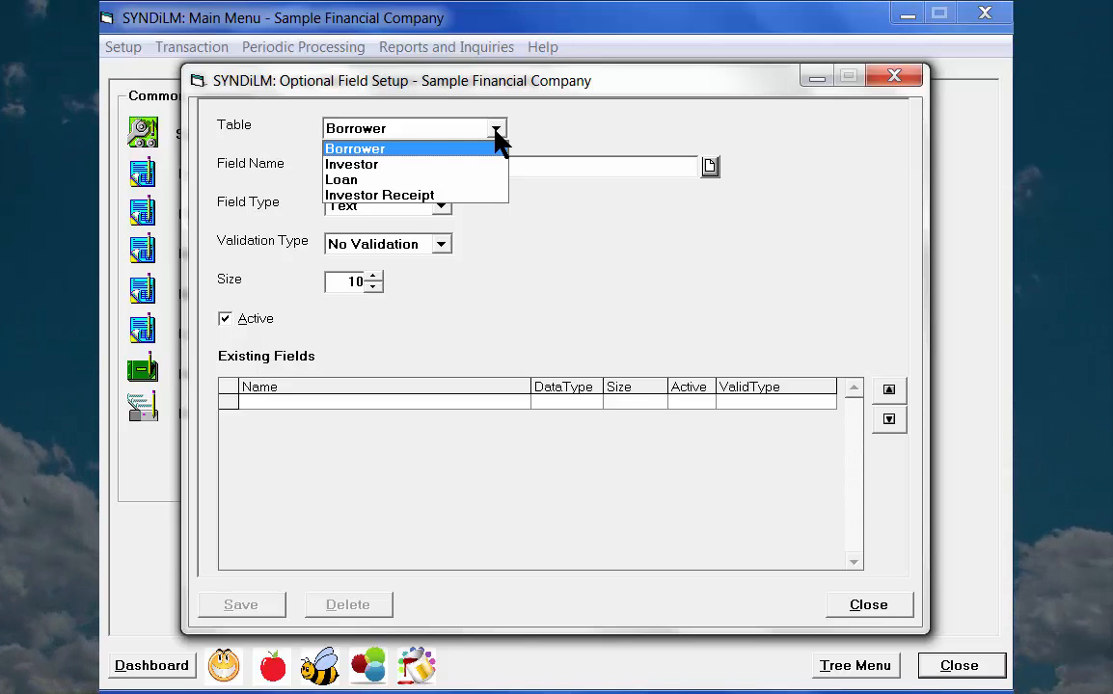
{"action": "left_click", "coordinate": [348, 150]}
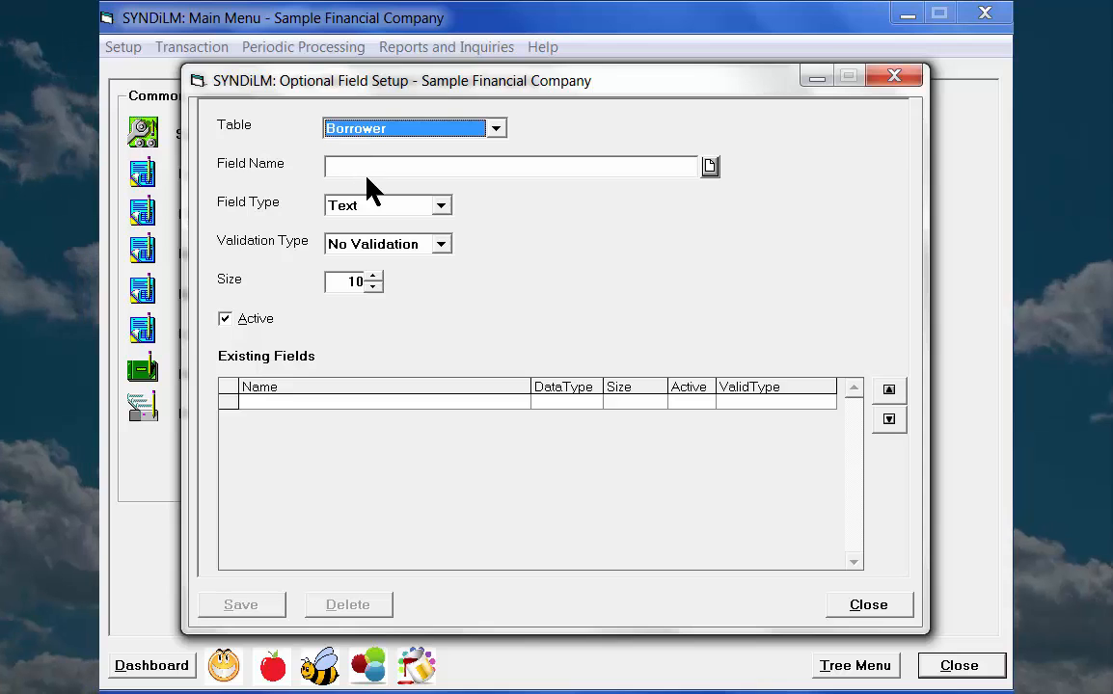
Name the new Borrower field "Date of Birth" and set its field type to Date.
{"action": "left_click", "coordinate": [365, 172]}
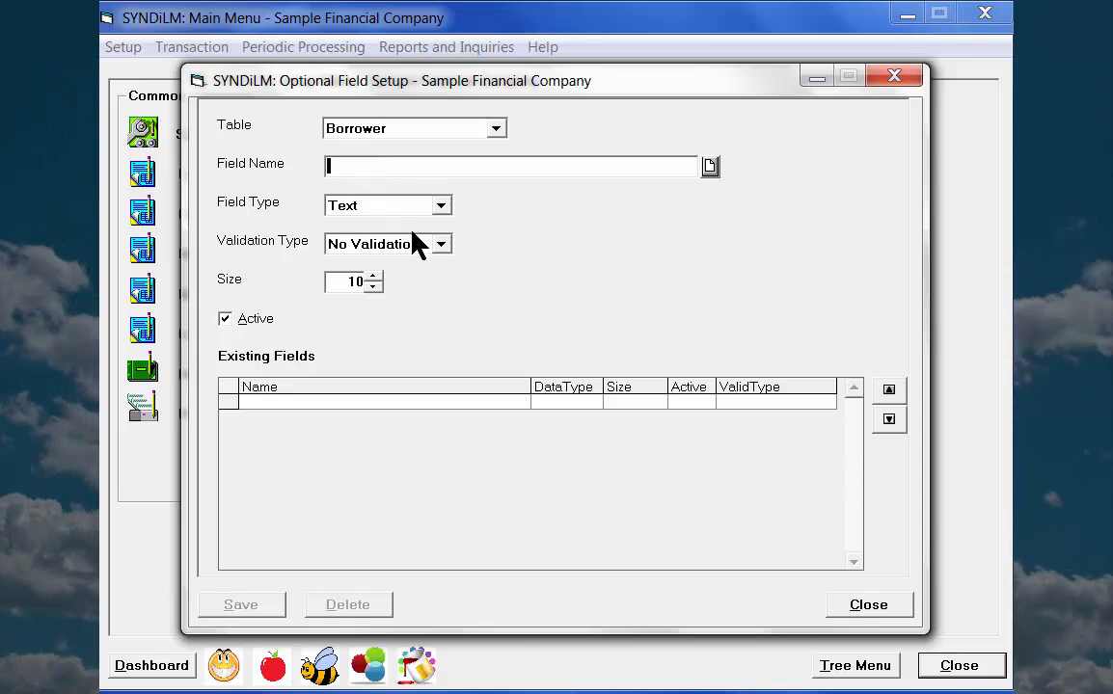
{"action": "type", "text": "Date of "}
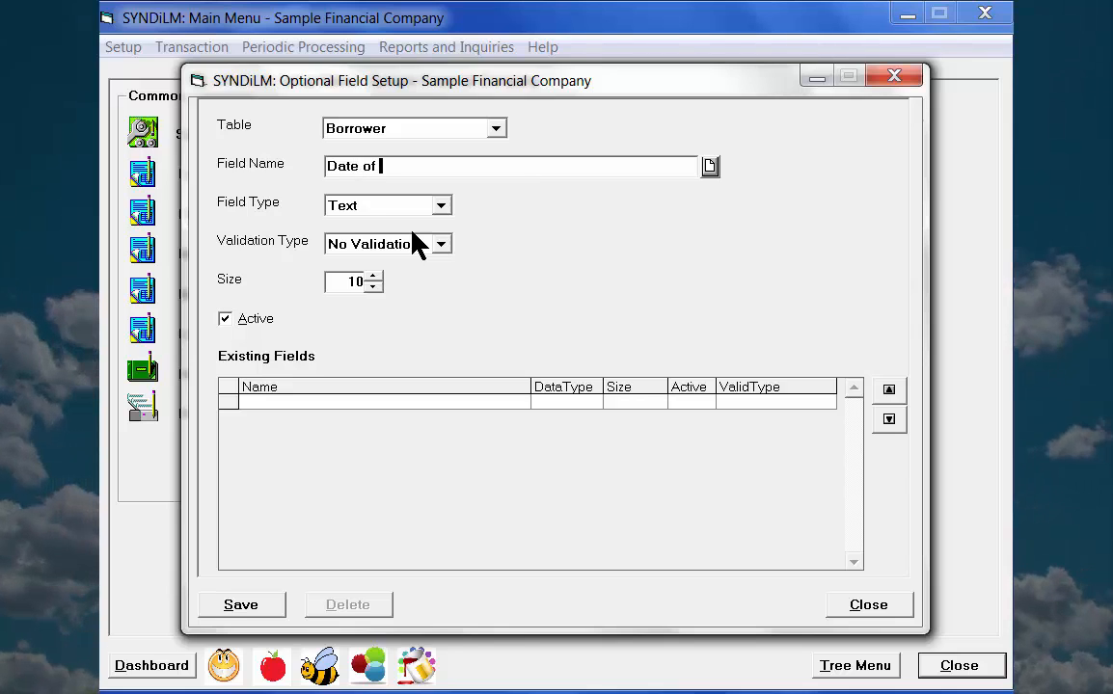
{"action": "type", "text": "Birth"}
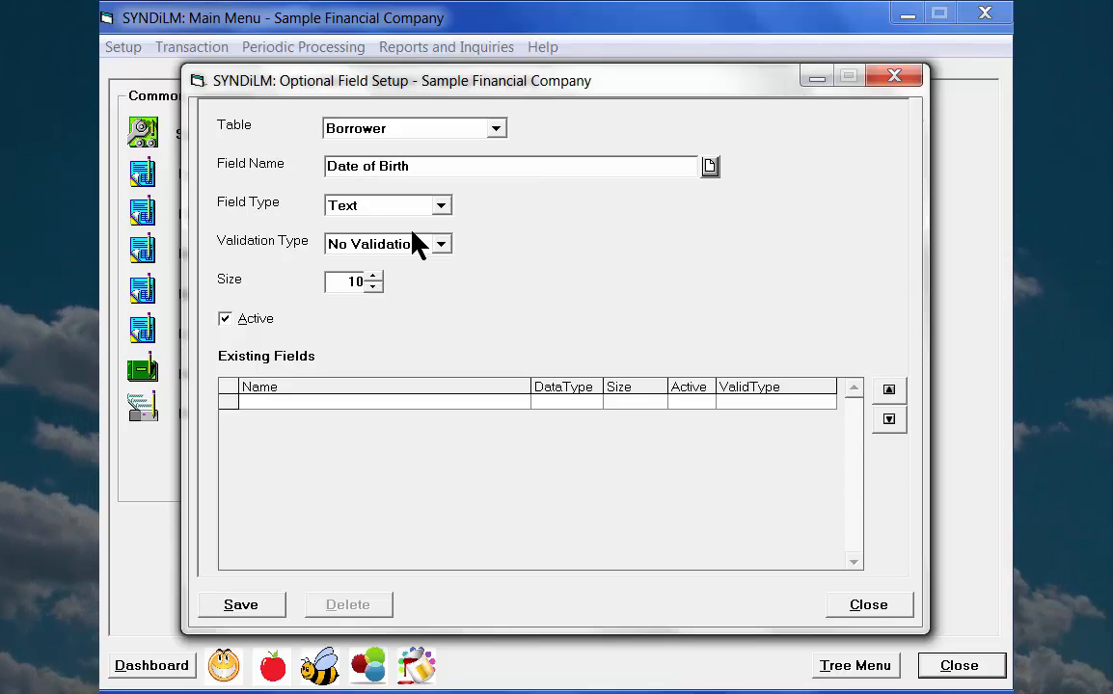
{"action": "key", "text": "Tab"}
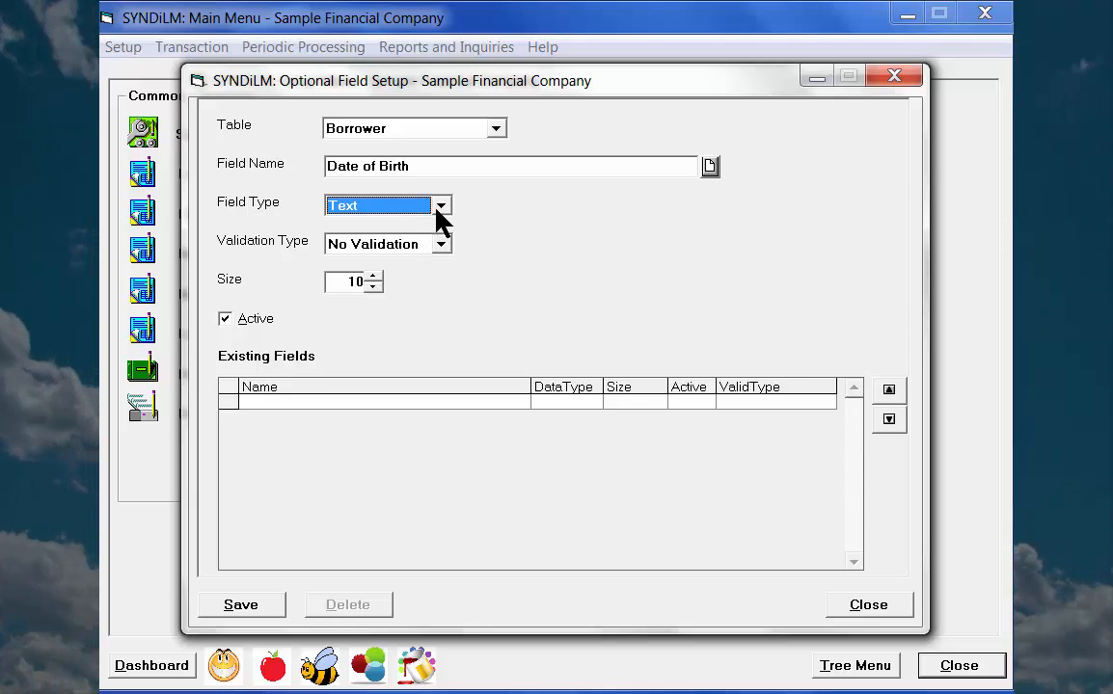
{"action": "left_click", "coordinate": [441, 210]}
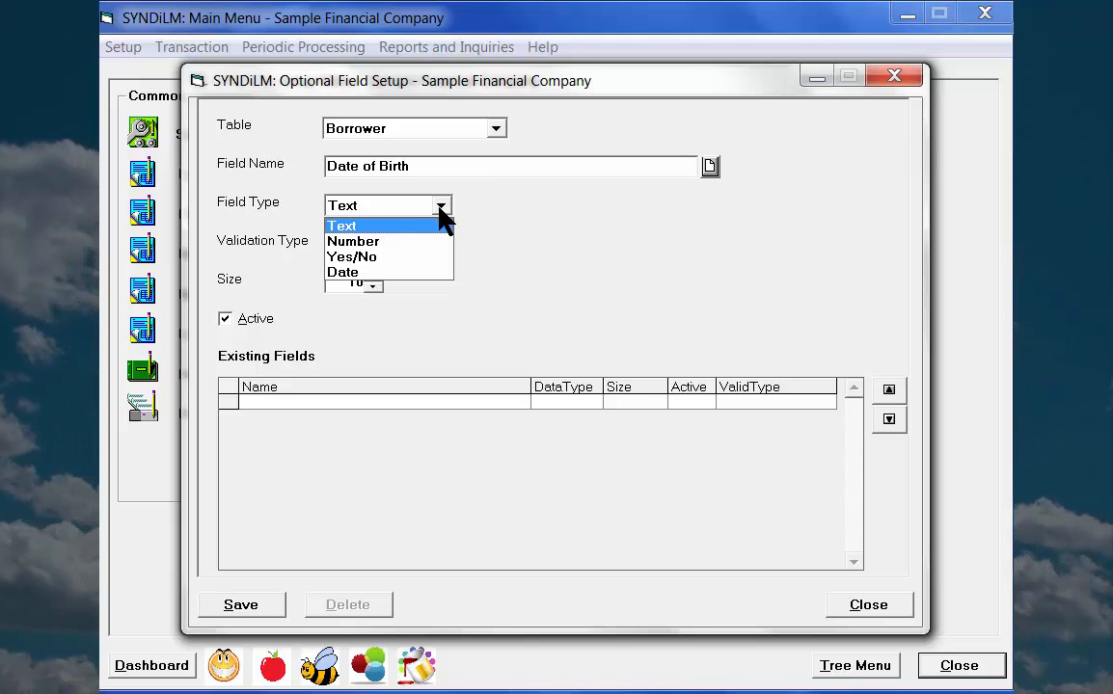
{"action": "left_click", "coordinate": [483, 228]}
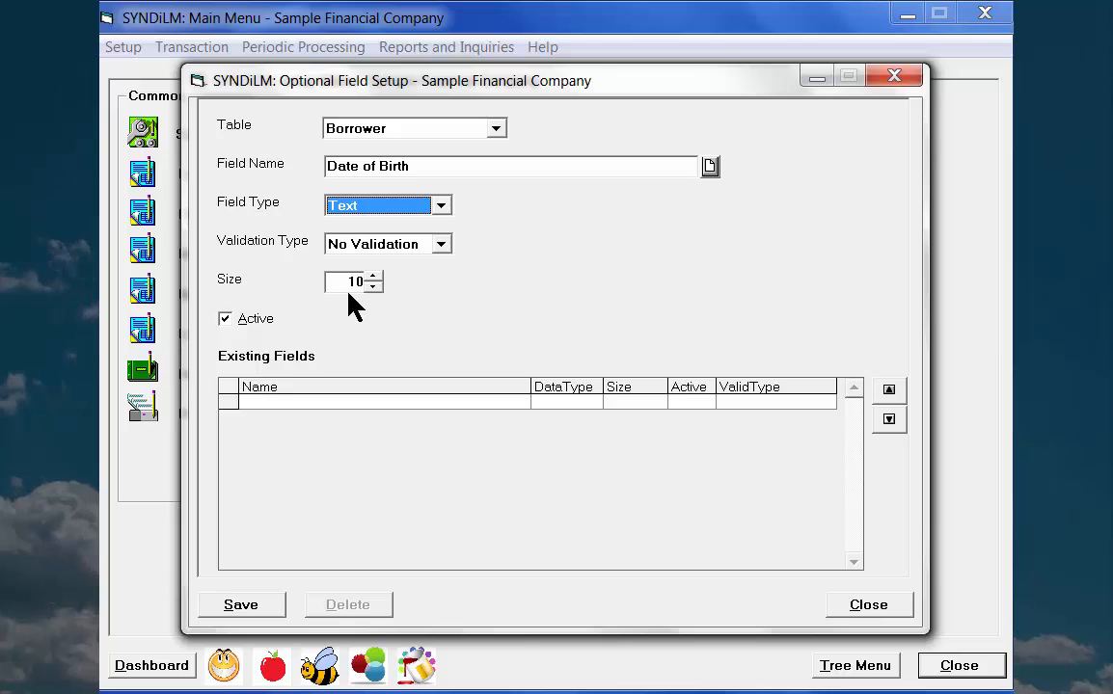
{"action": "left_click", "coordinate": [441, 206]}
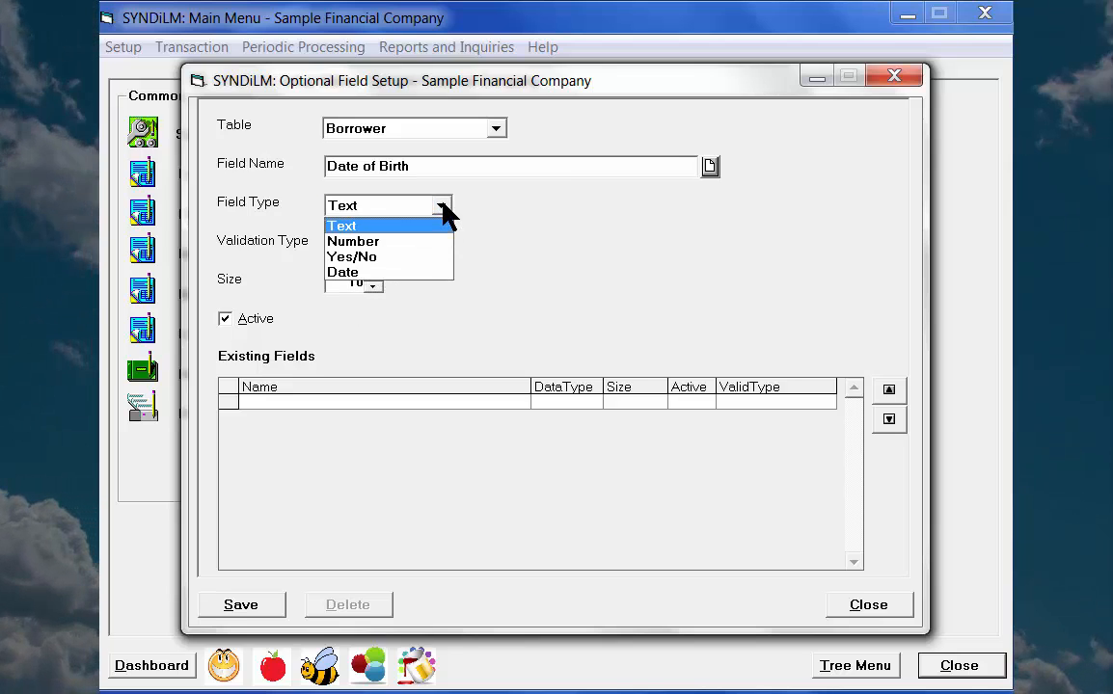
{"action": "left_click", "coordinate": [343, 274]}
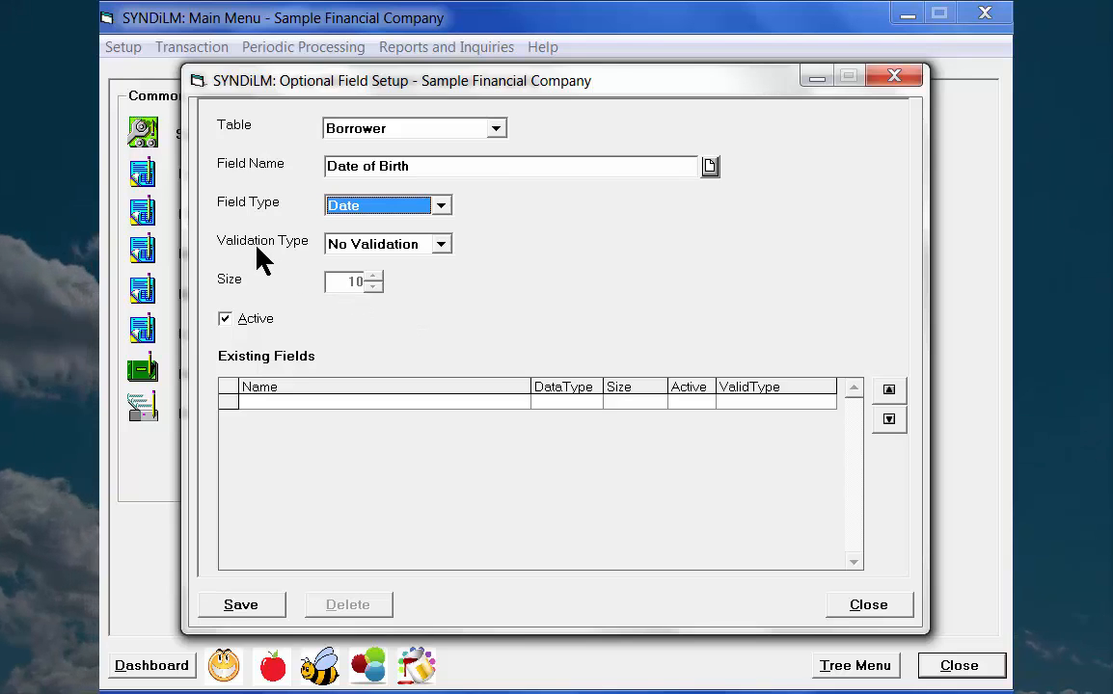
Set the Date of Birth field's validation type to Non Blank and save the field.
{"action": "left_click", "coordinate": [441, 245]}
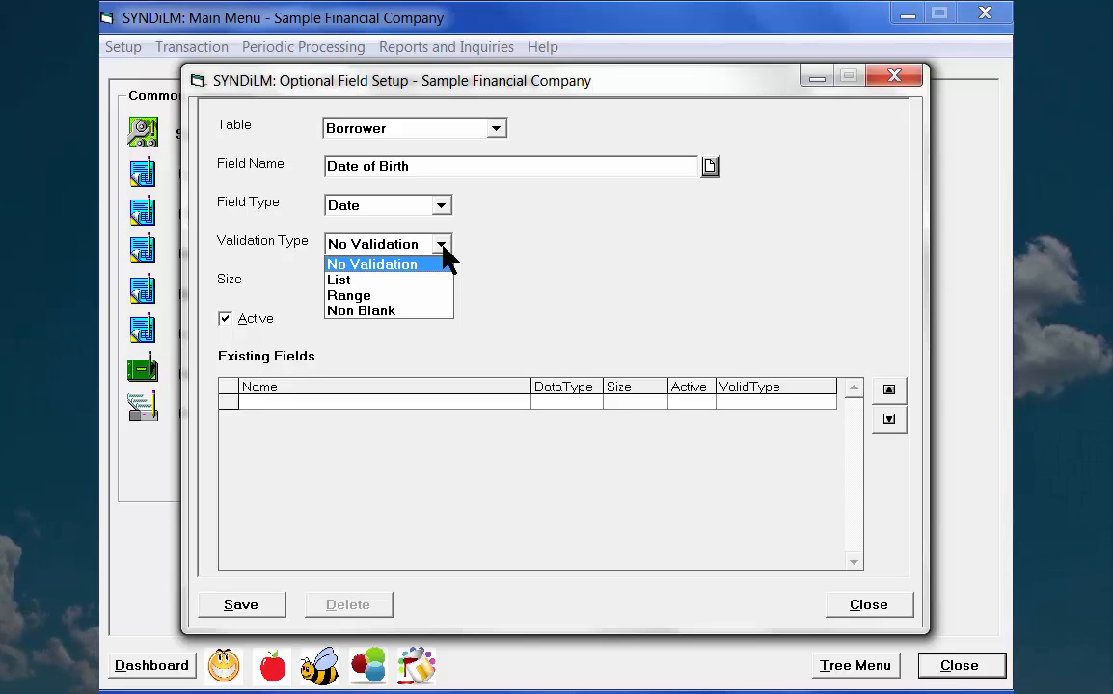
{"action": "left_click", "coordinate": [365, 311]}
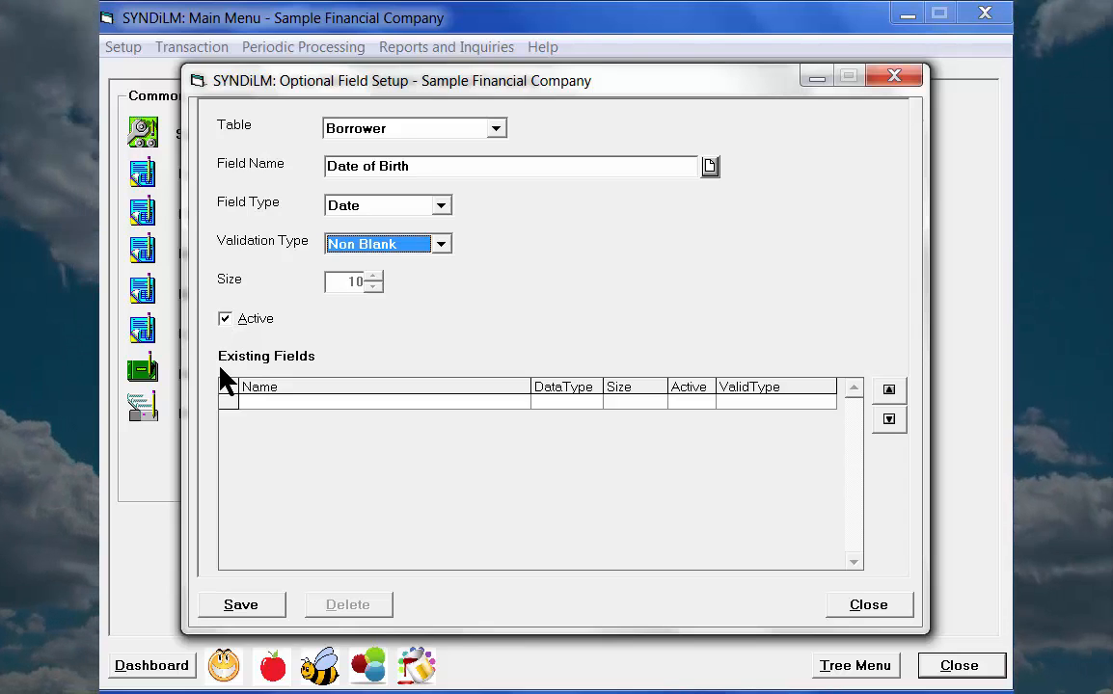
{"action": "left_click", "coordinate": [241, 605]}
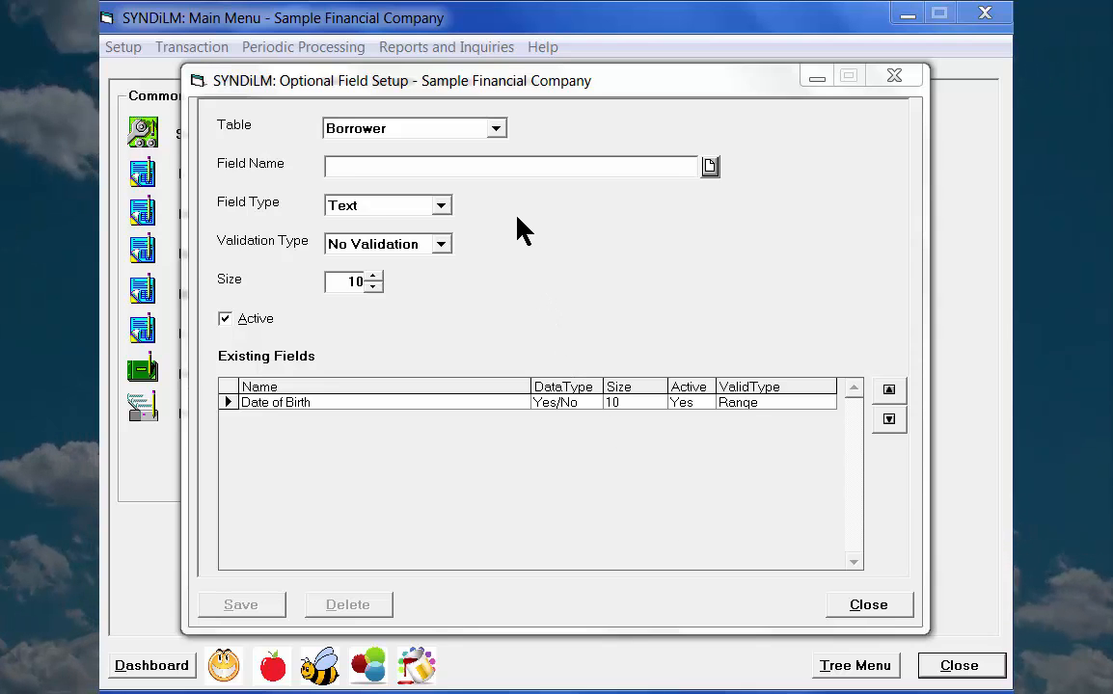
Start a second Borrower field named "Credit Rating", keeping the Text type, and set its size to 1.
{"action": "left_click", "coordinate": [467, 166]}
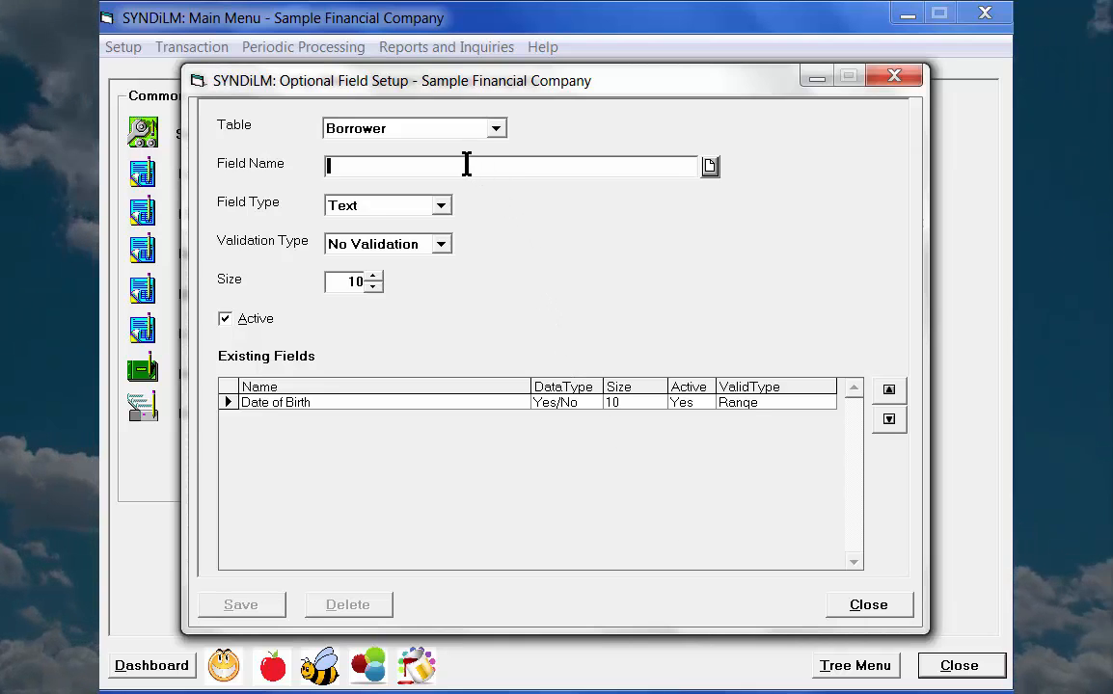
{"action": "type", "text": "Cred"}
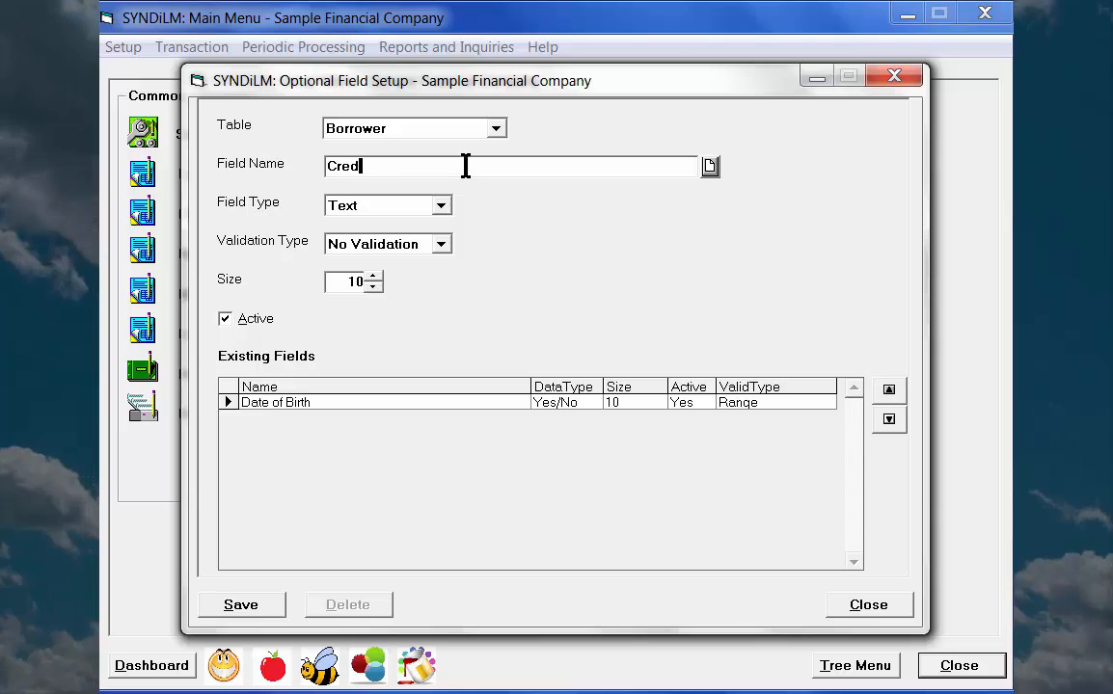
{"action": "type", "text": "it Rating"}
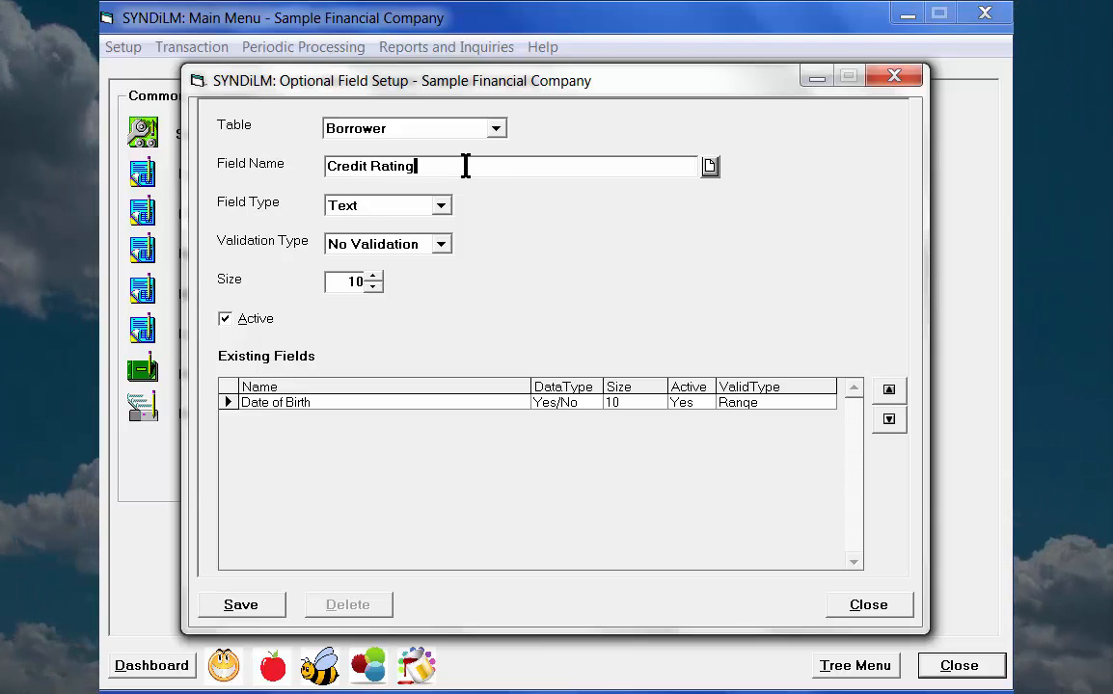
{"action": "key", "text": "Tab"}
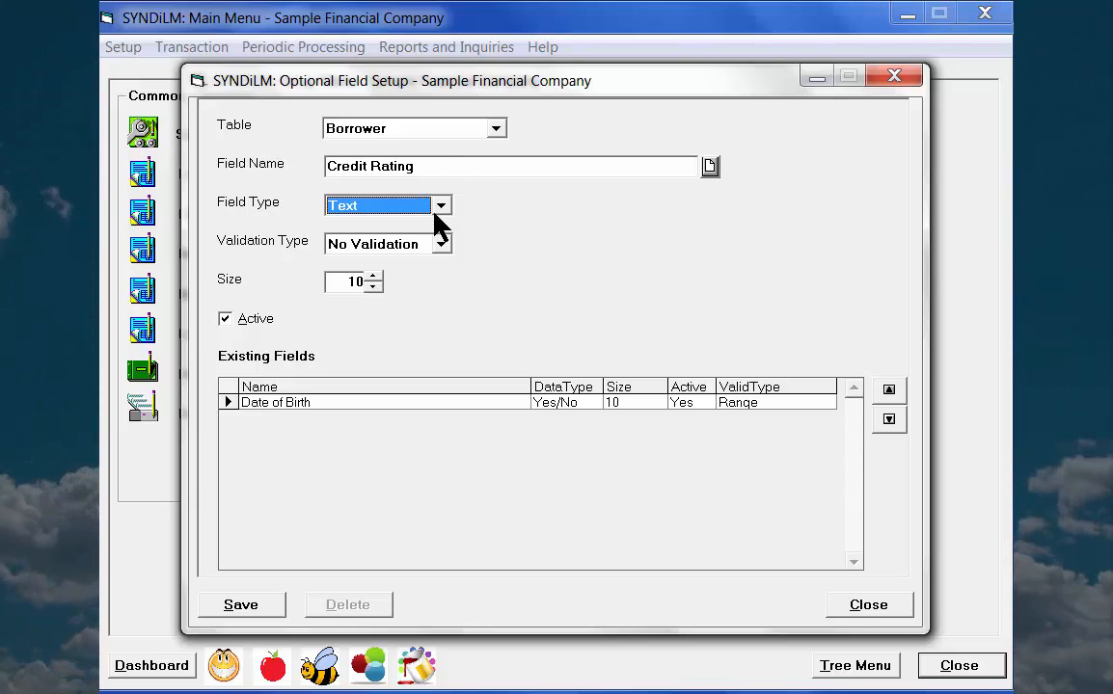
{"action": "left_click", "coordinate": [348, 282]}
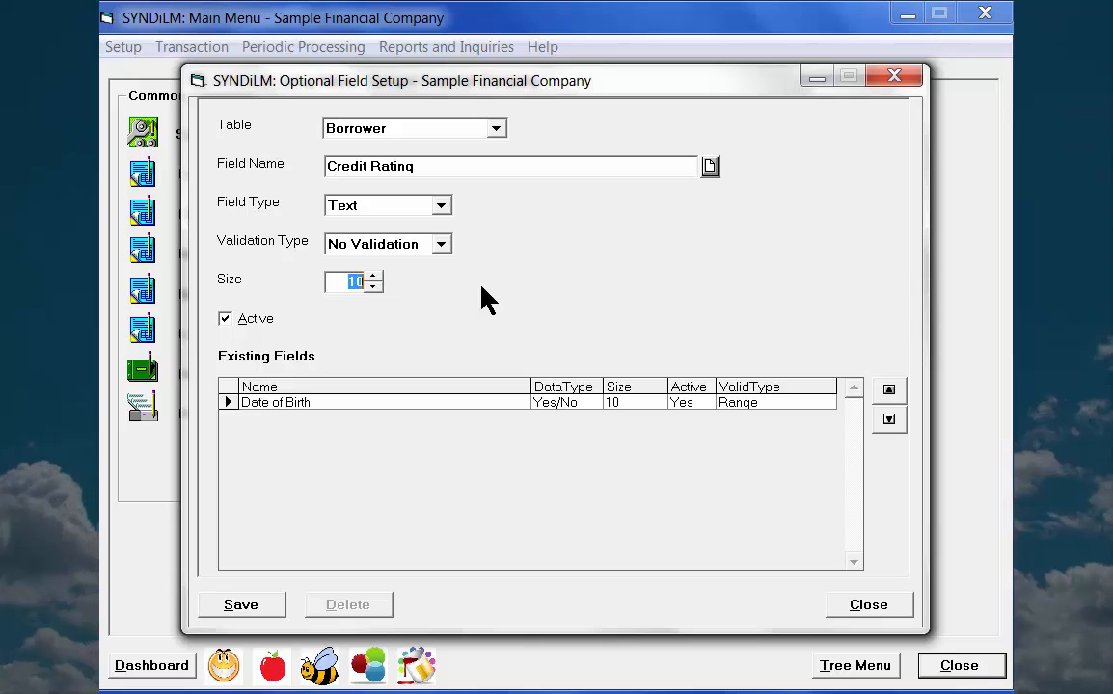
{"action": "key", "text": "BackSpace"}
{"action": "type", "text": "1"}
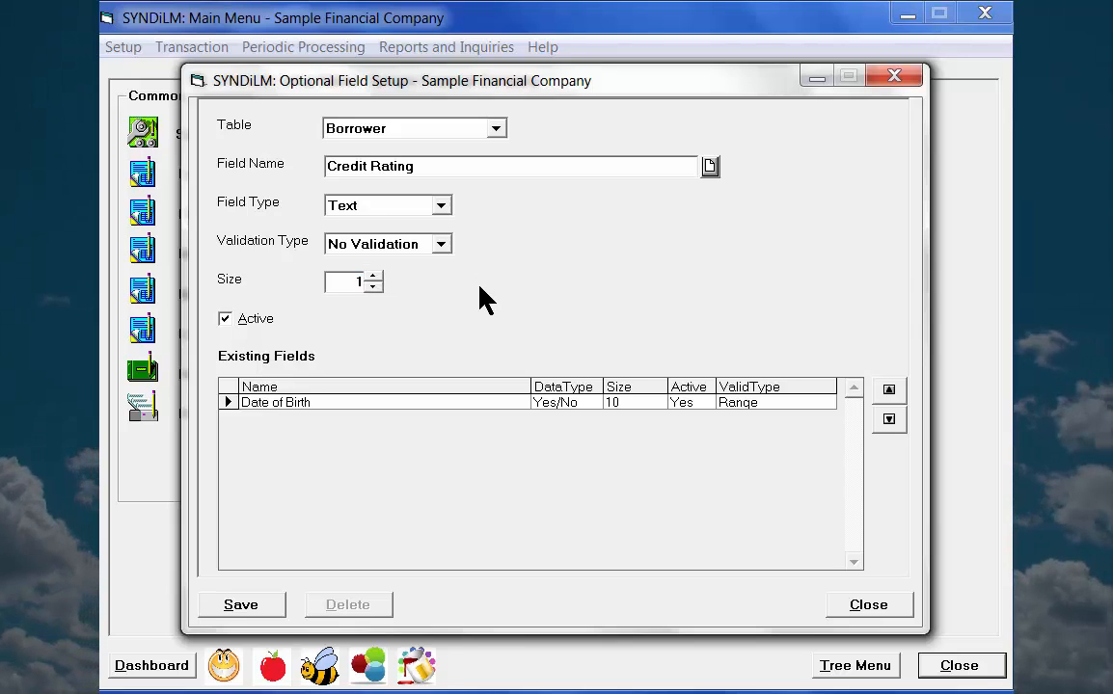
Set the Credit Rating field's validation type to List and enter value A with the description Good.
{"action": "left_click", "coordinate": [442, 247]}
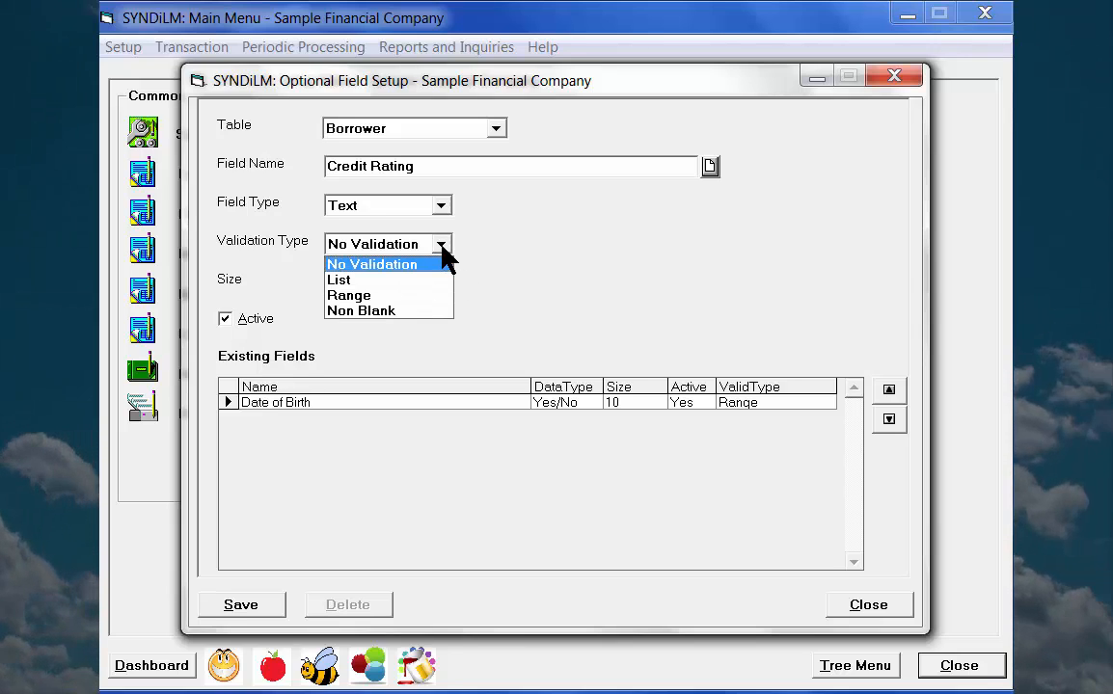
{"action": "left_click", "coordinate": [444, 280]}
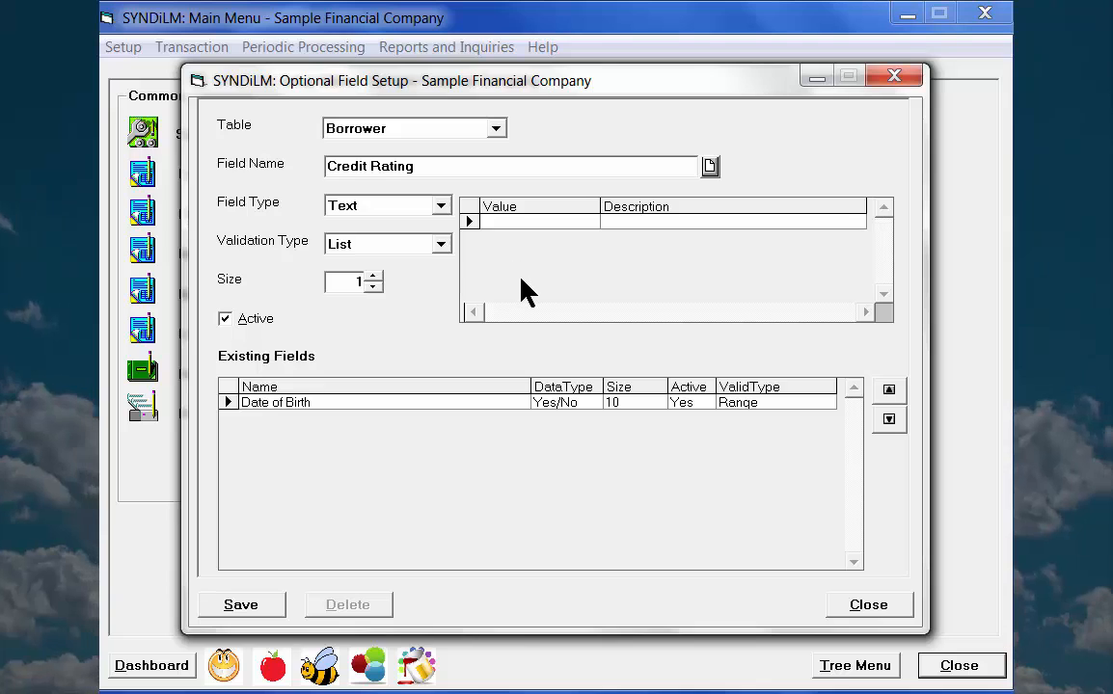
{"action": "type", "text": "A"}
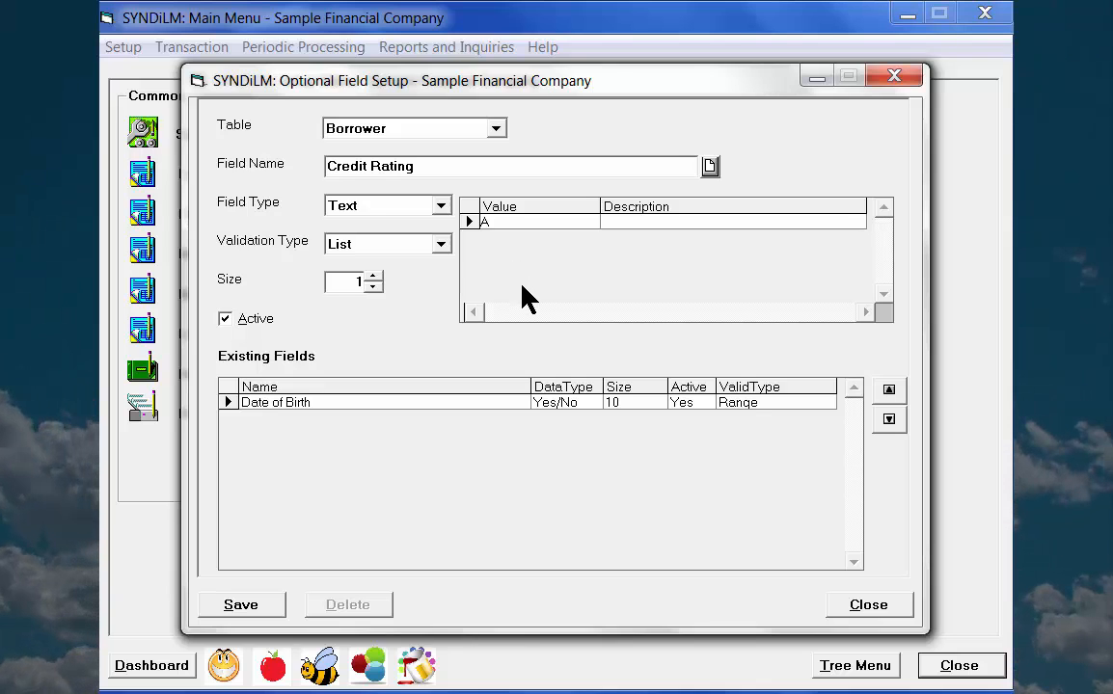
{"action": "key", "text": "Tab"}
{"action": "type", "text": "Good"}
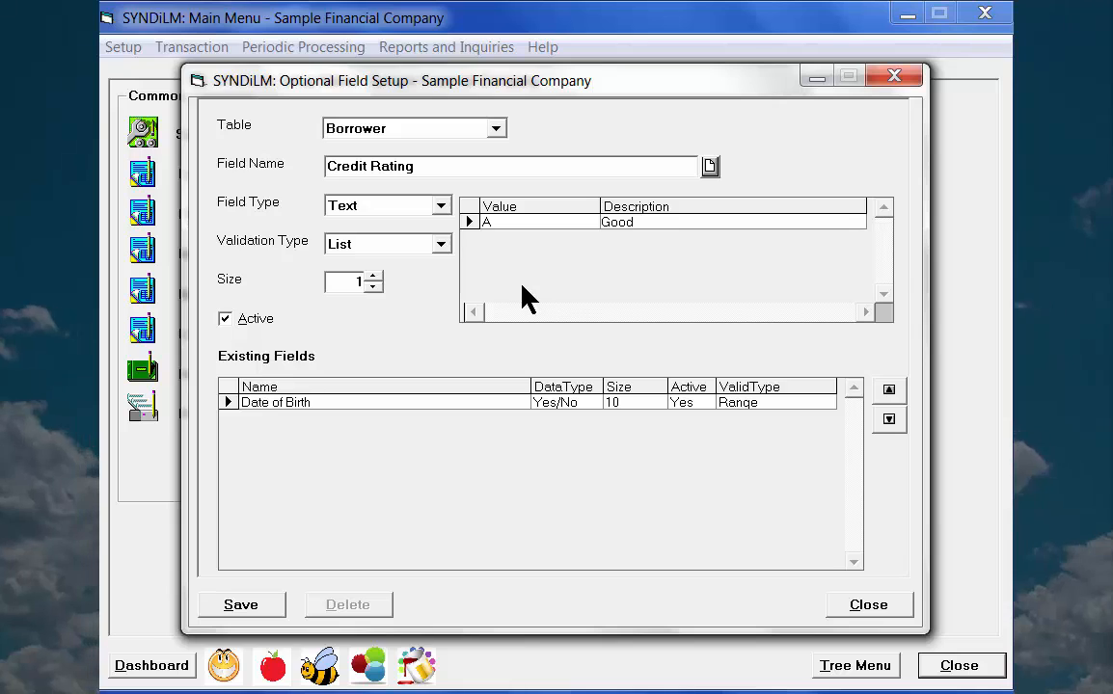
{"action": "key", "text": "Tab"}
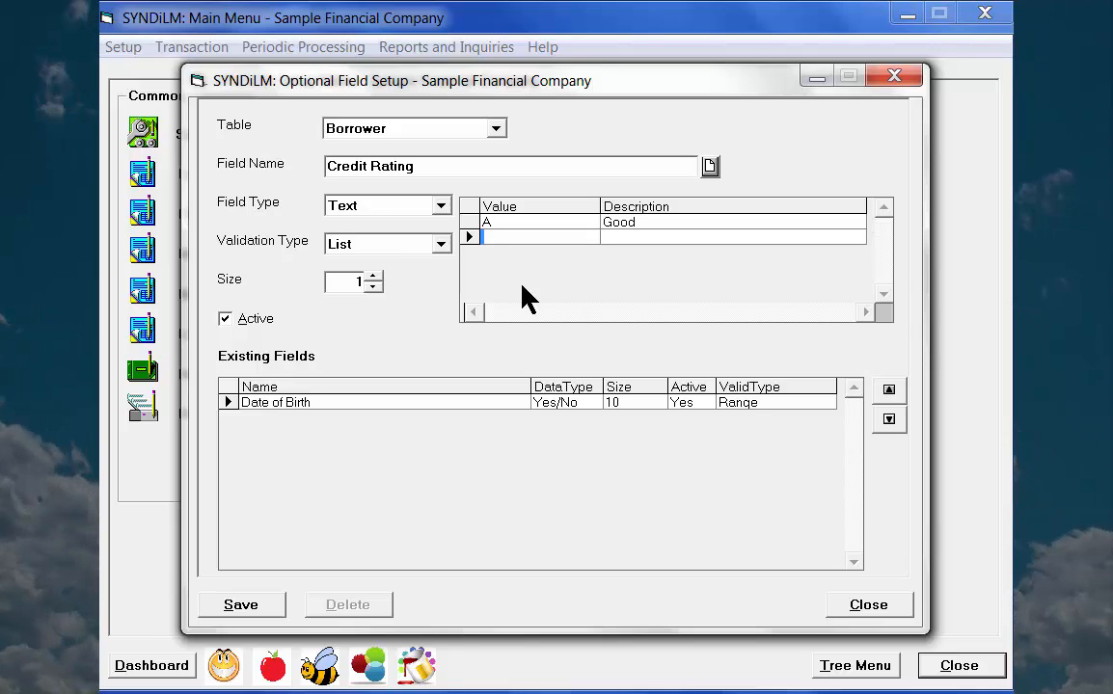
Add list values B (Average) and C (Poor) to the Credit Rating field and save the field.
{"action": "type", "text": "B"}
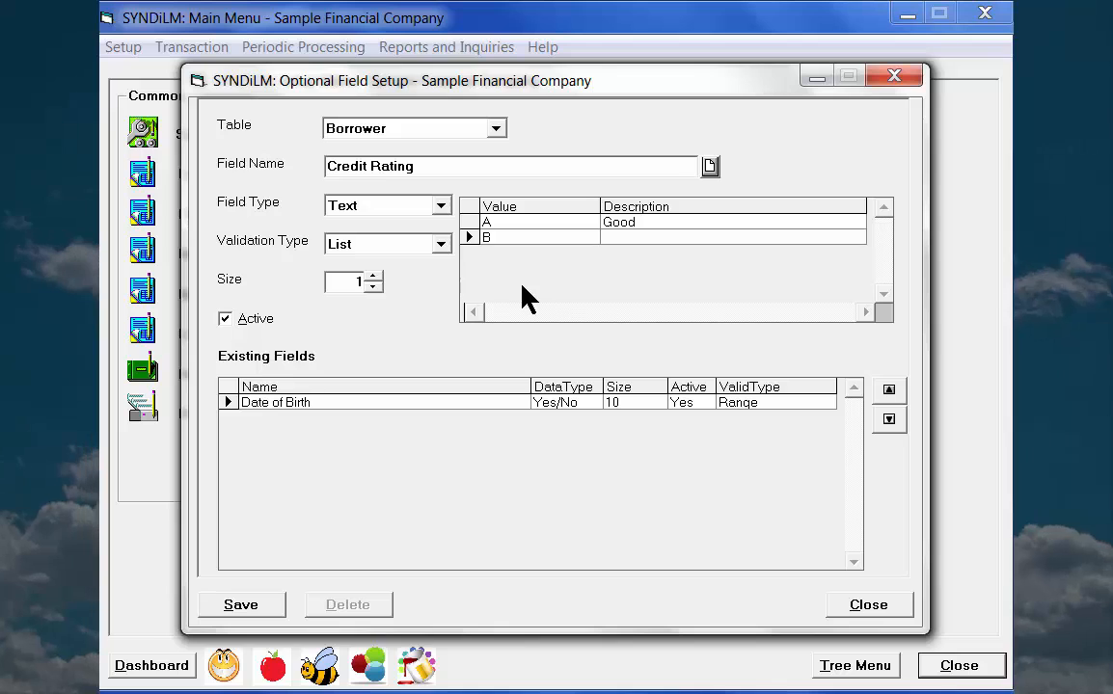
{"action": "key", "text": "Tab"}
{"action": "type", "text": "Average"}
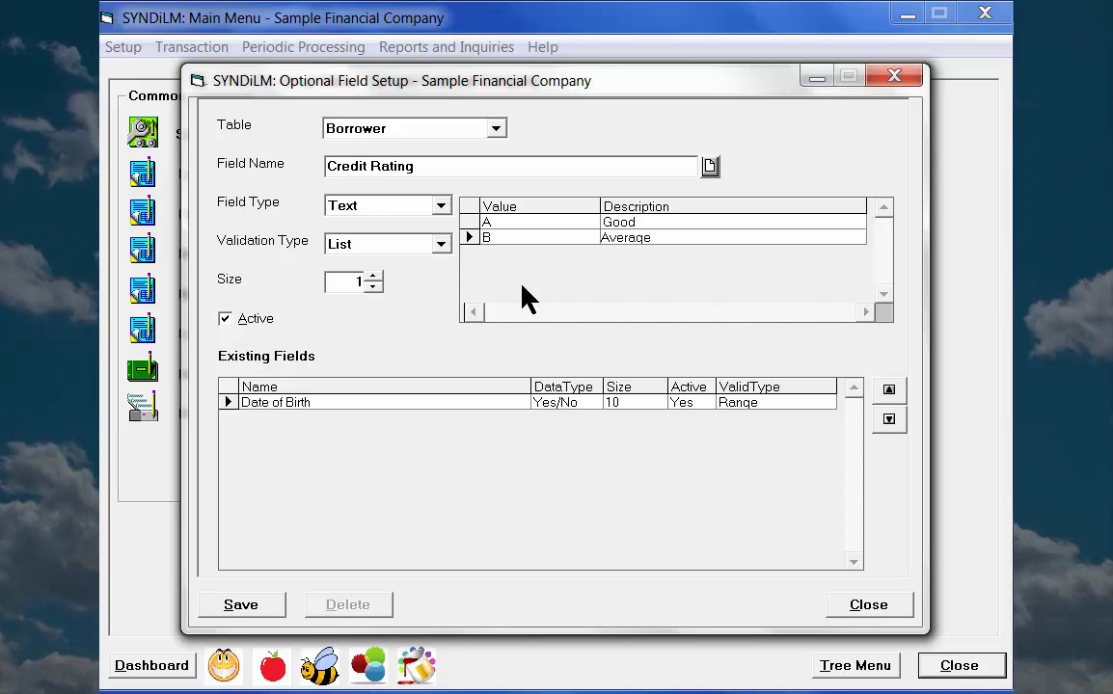
{"action": "key", "text": "Tab"}
{"action": "type", "text": "C"}
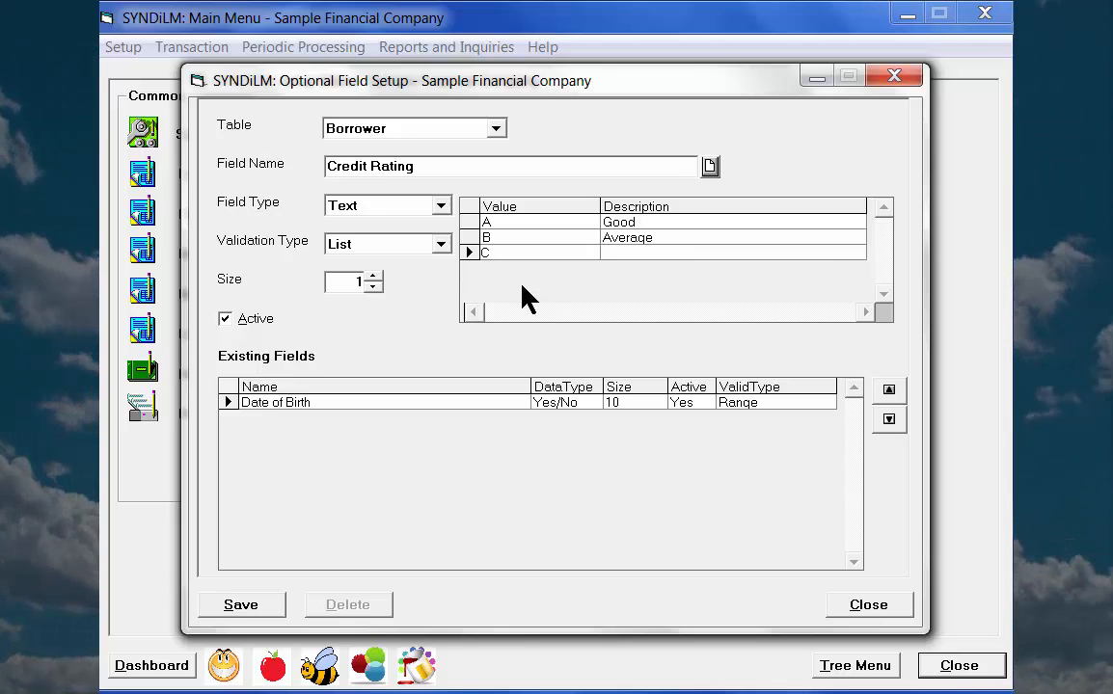
{"action": "key", "text": "Tab"}
{"action": "type", "text": "P"}
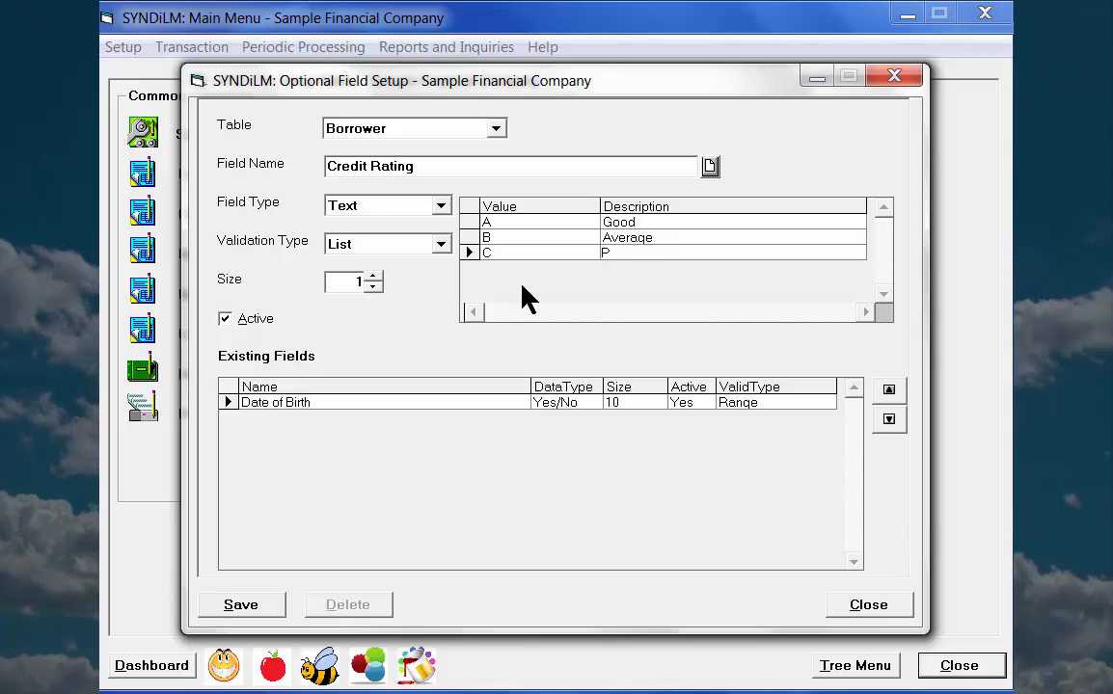
{"action": "type", "text": "oor"}
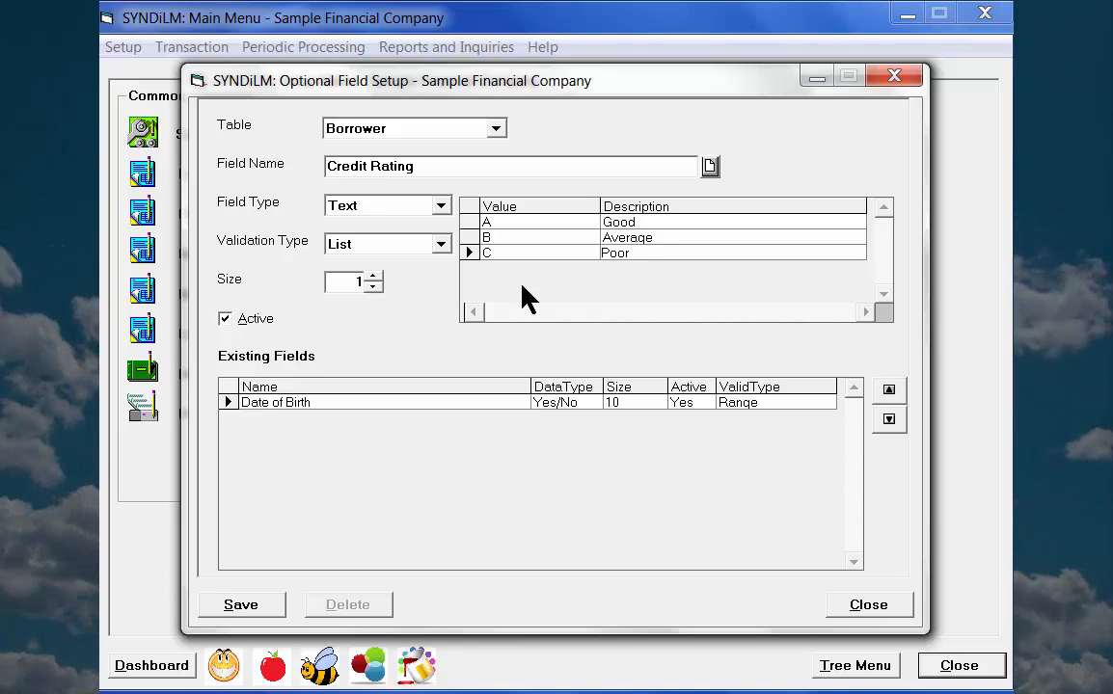
{"action": "left_click", "coordinate": [241, 607]}
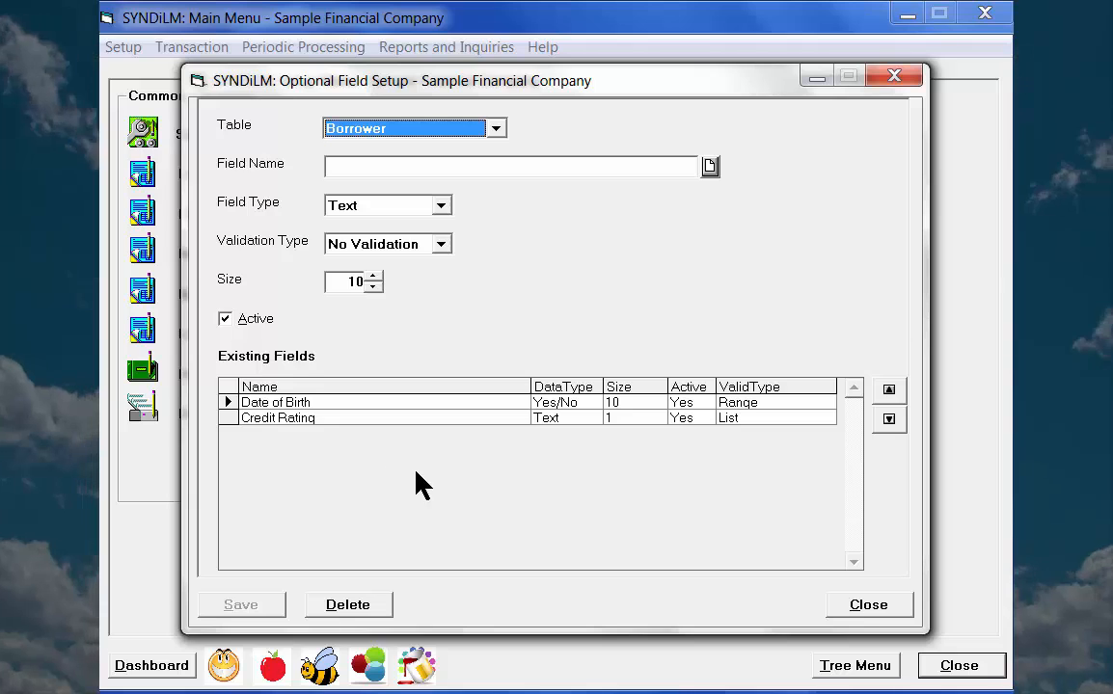
Leave the optional field setup and open the first personal borrower record in Borrowers Setup.
{"action": "left_click", "coordinate": [861, 604]}
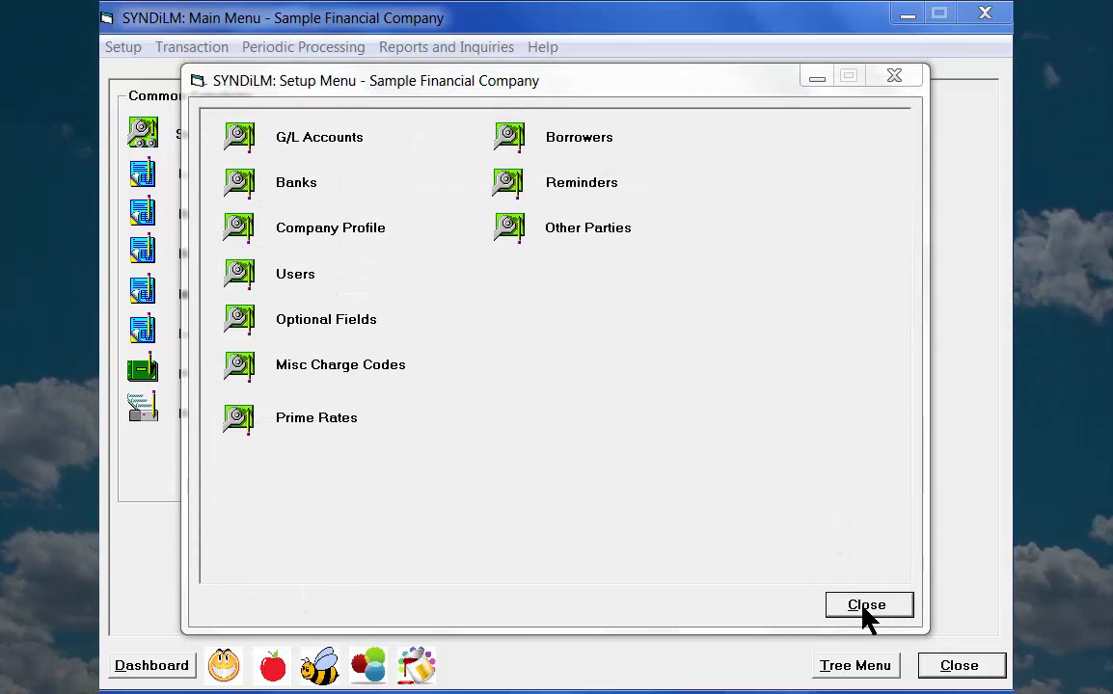
{"action": "left_click", "coordinate": [508, 136]}
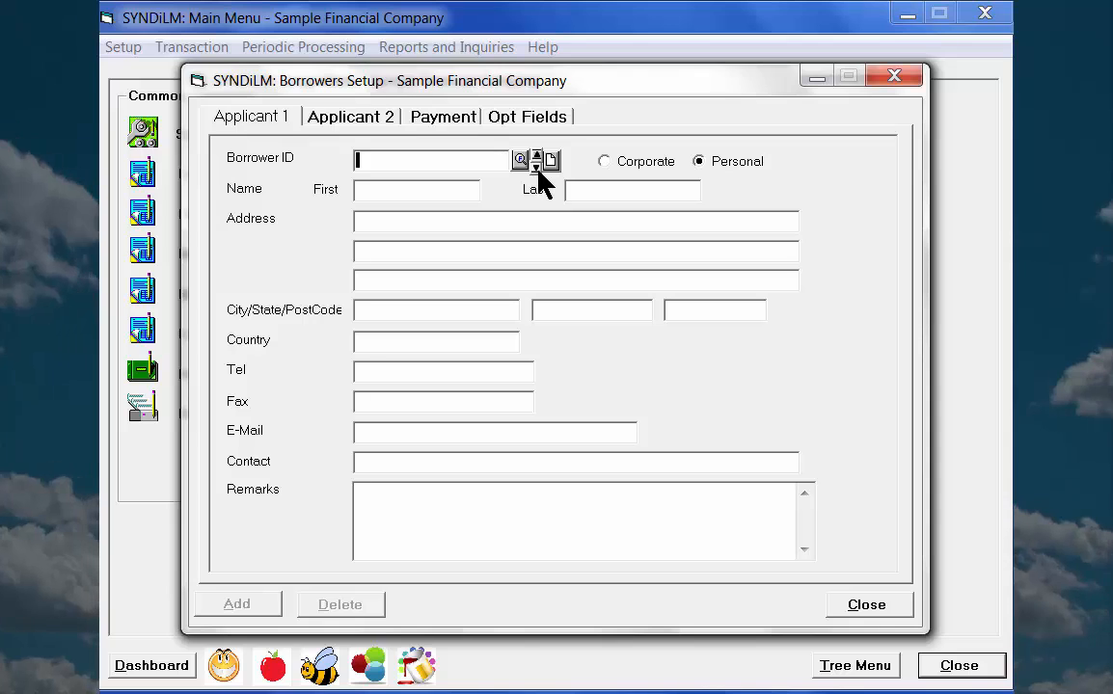
{"action": "left_click", "coordinate": [537, 168]}
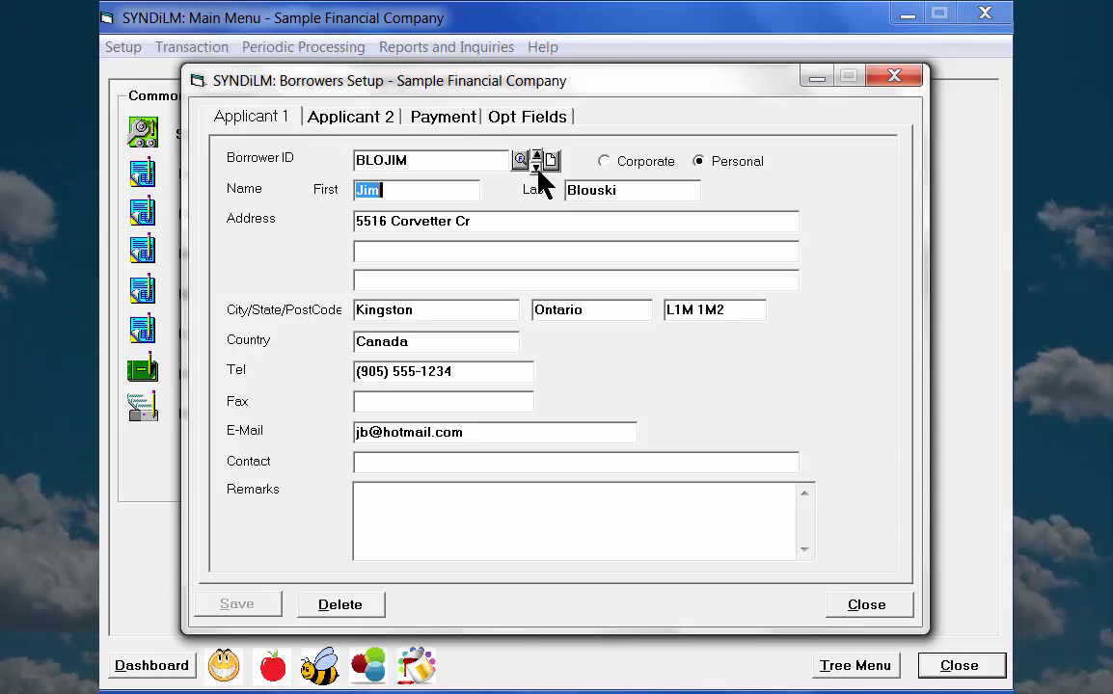
{"action": "left_click", "coordinate": [500, 225]}
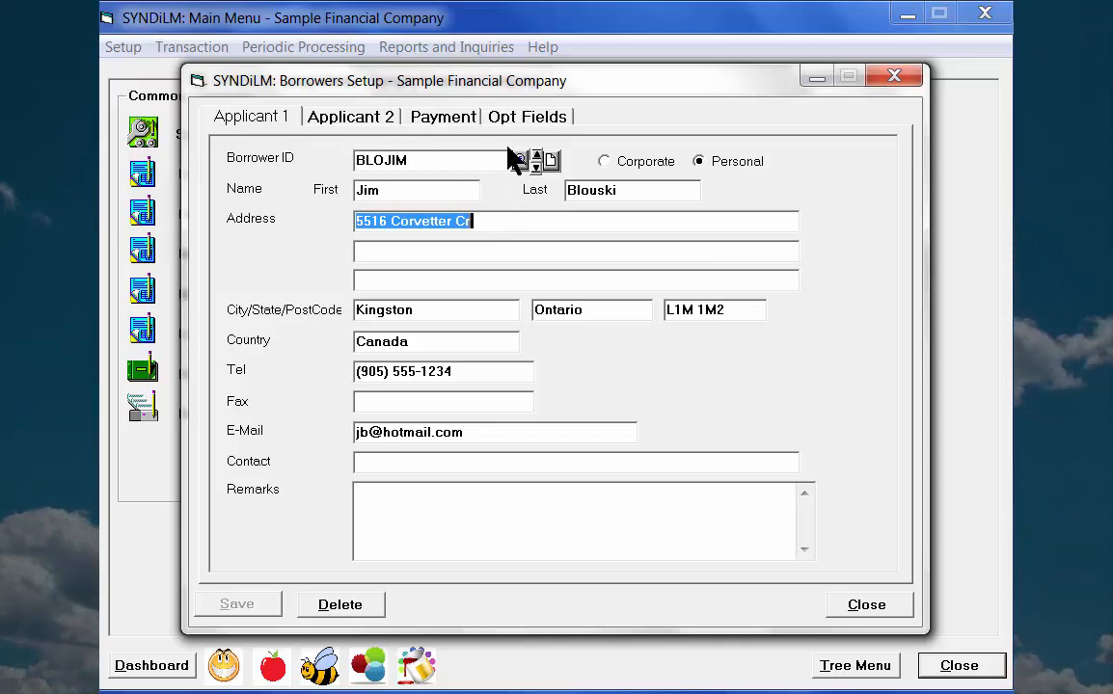
Set the borrower's Credit Rating optional field to B (Average) and try to save the record.
{"action": "left_click", "coordinate": [511, 117]}
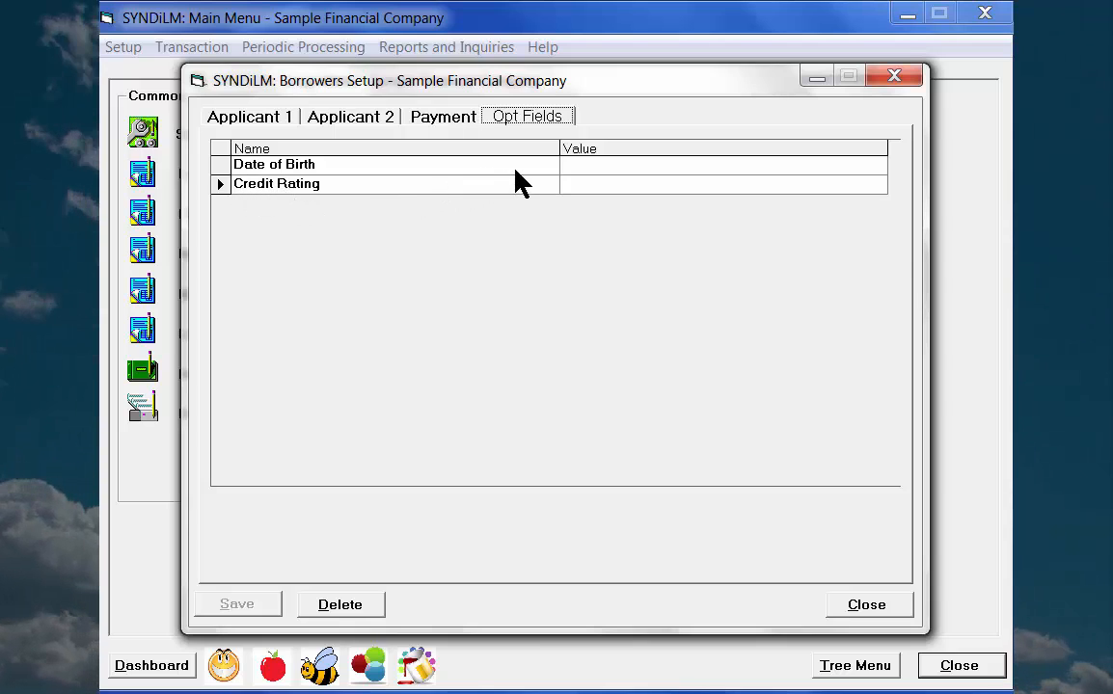
{"action": "left_click", "coordinate": [600, 184]}
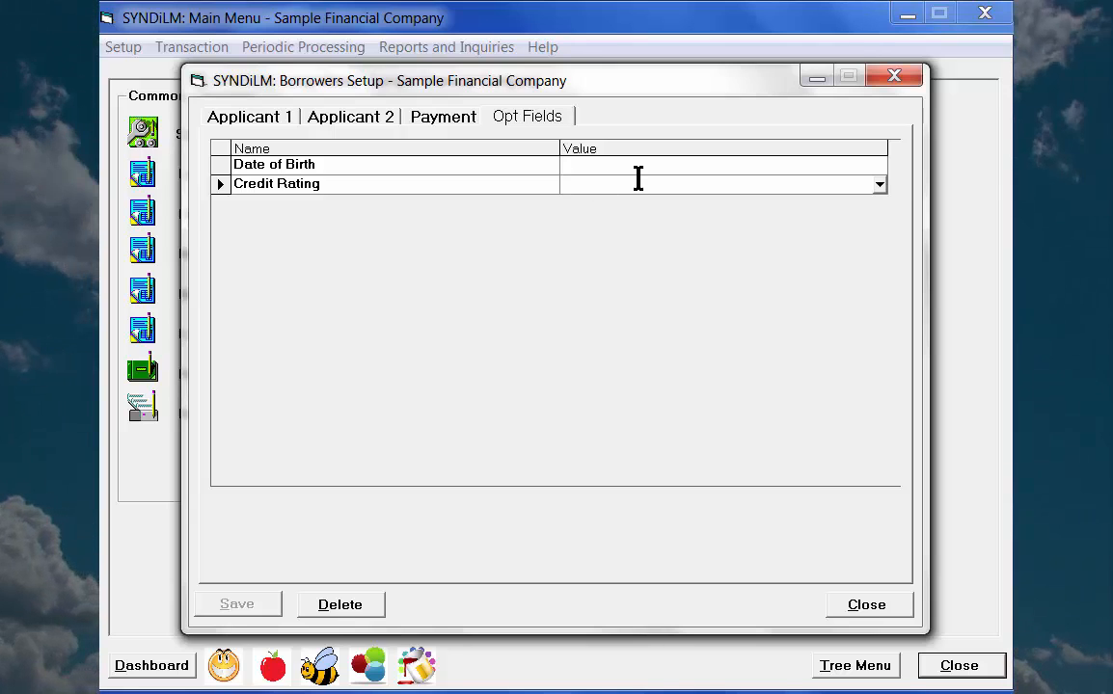
{"action": "left_click", "coordinate": [879, 184]}
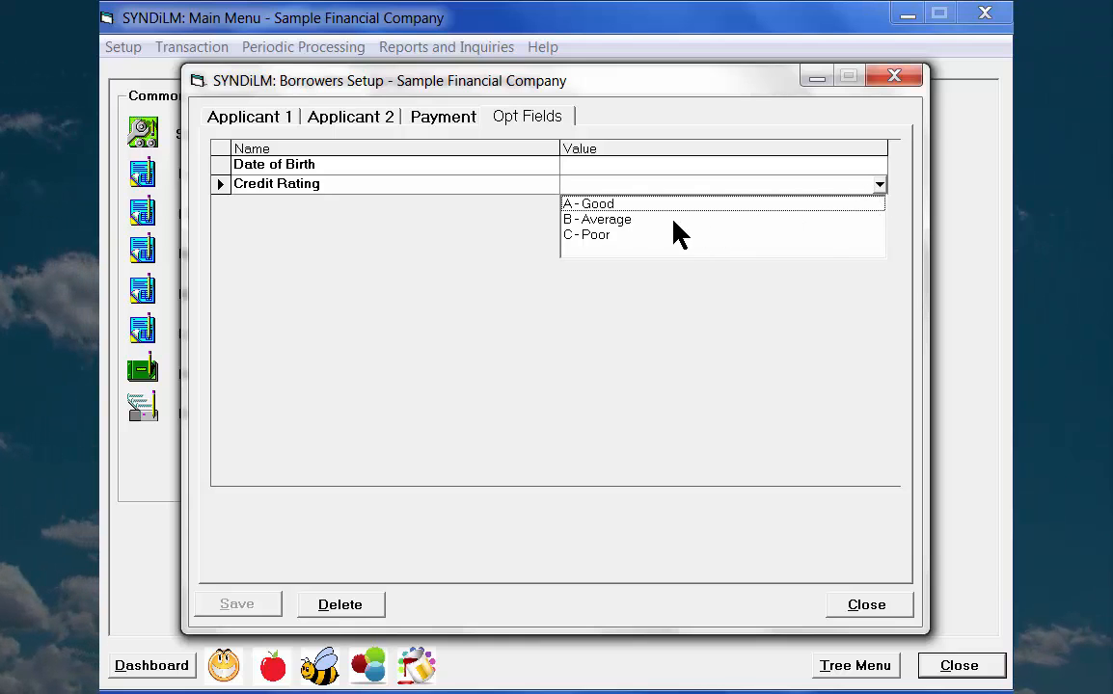
{"action": "left_click", "coordinate": [583, 220]}
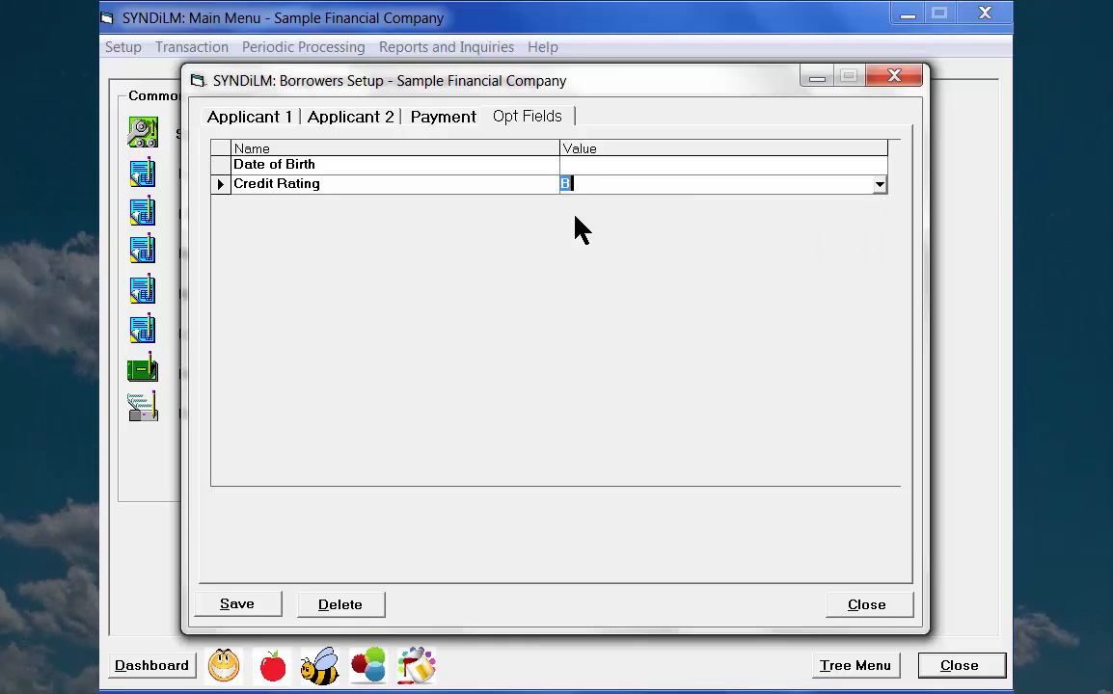
{"action": "left_click", "coordinate": [220, 608]}
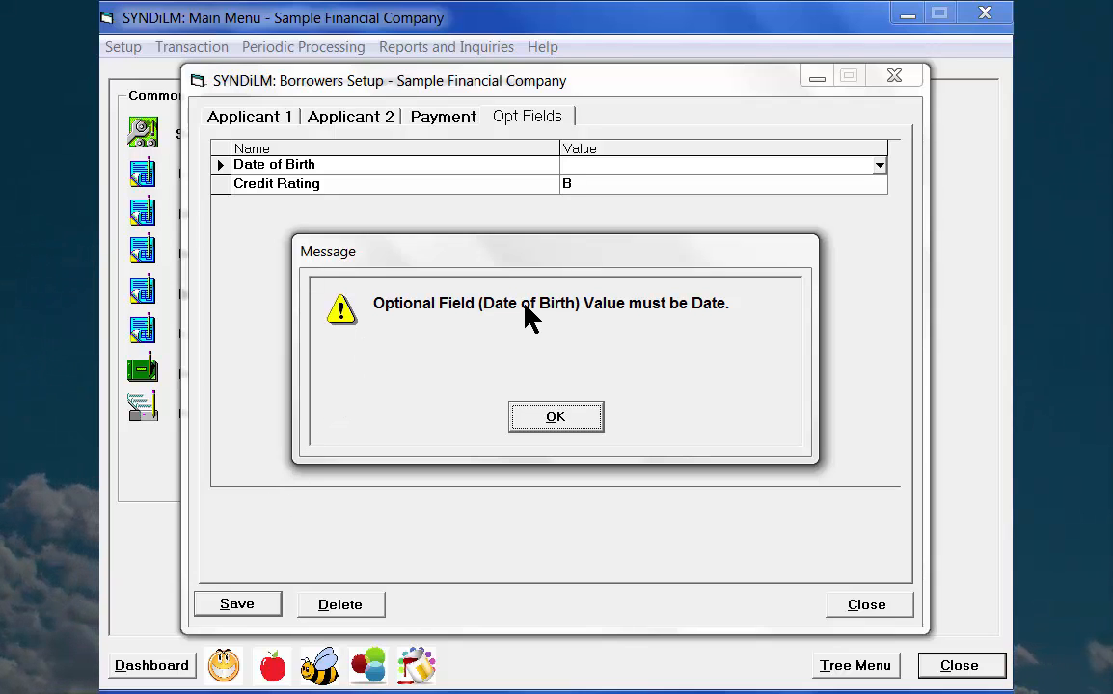
{"action": "left_click", "coordinate": [544, 418]}
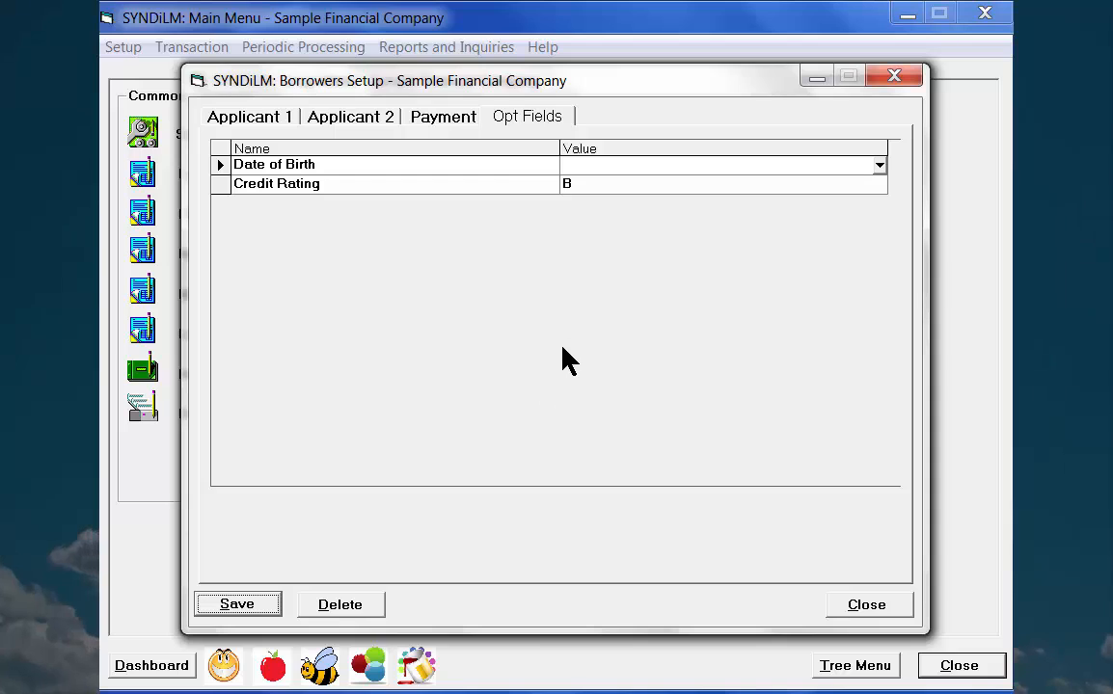
Choose the borrower's date of birth from the calendar for the Date of Birth optional field and save the record.
{"action": "left_click", "coordinate": [614, 165]}
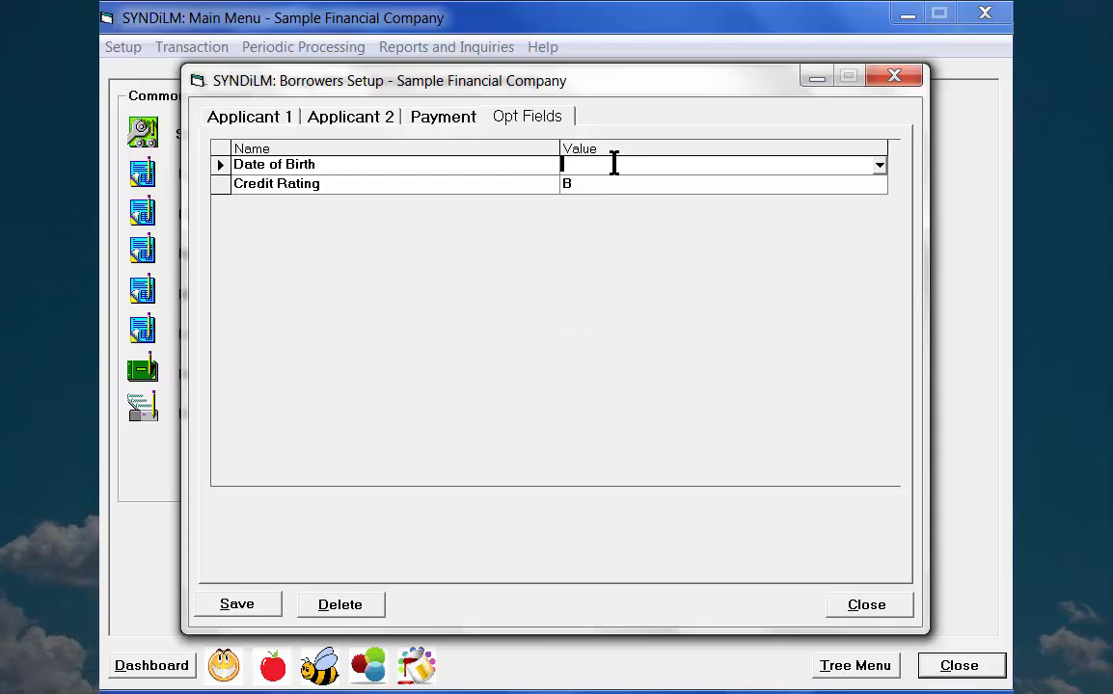
{"action": "left_click", "coordinate": [880, 165]}
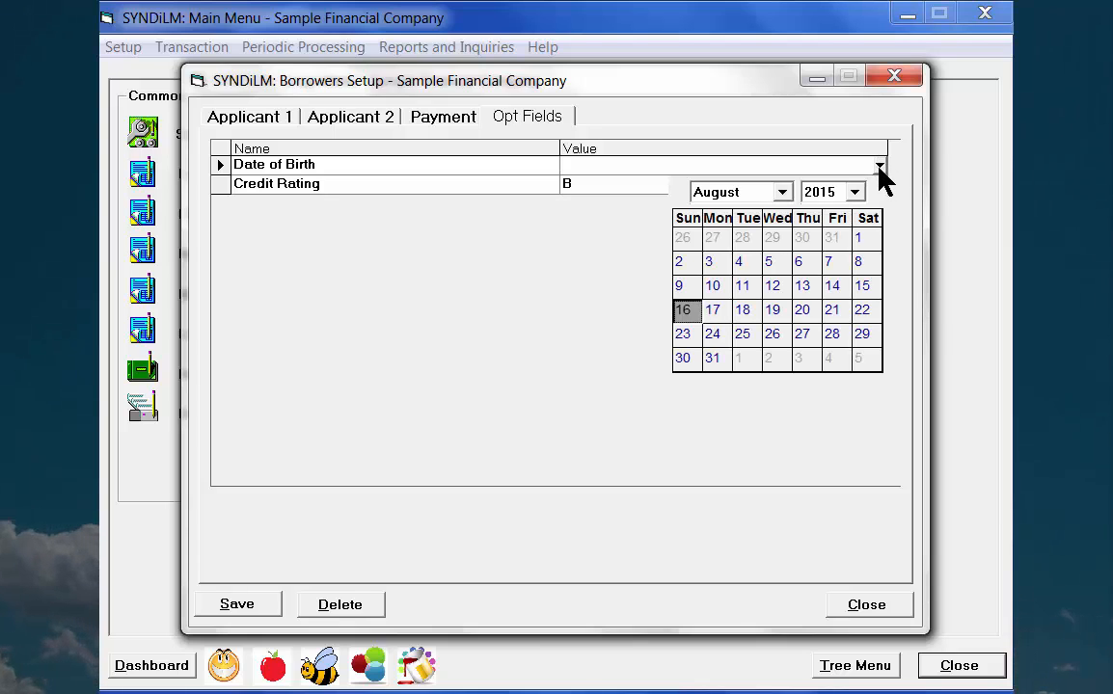
{"action": "left_click", "coordinate": [837, 195]}
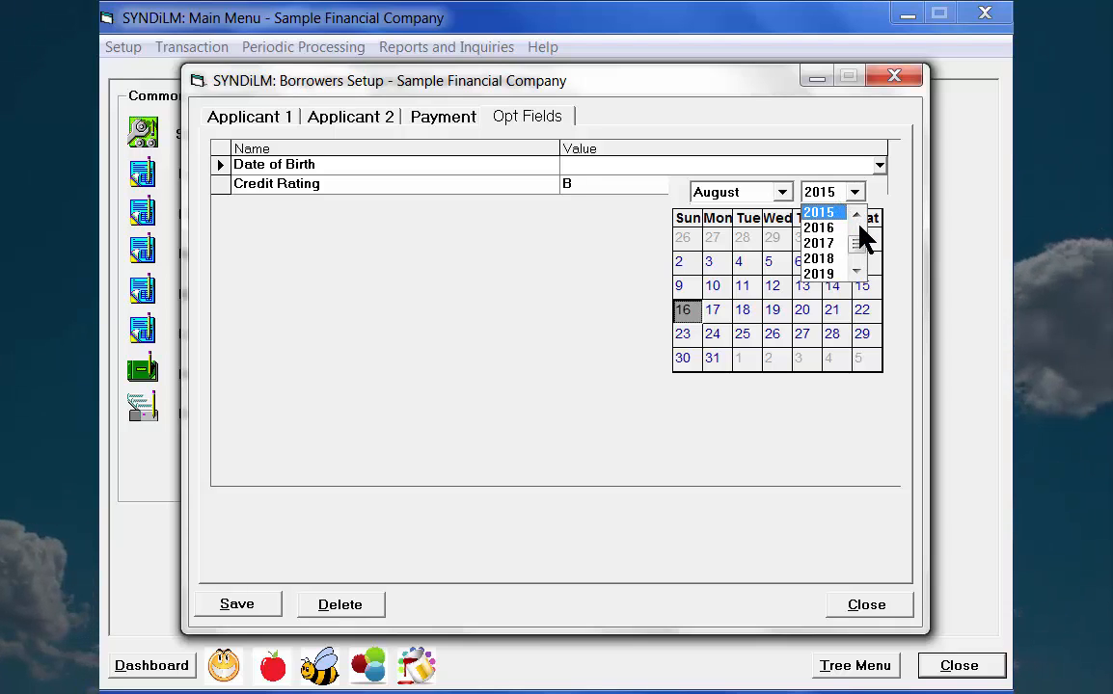
{"action": "left_click", "coordinate": [858, 228]}
{"action": "scroll", "coordinate": [861, 237], "scroll_direction": "up", "scroll_amount": 20}
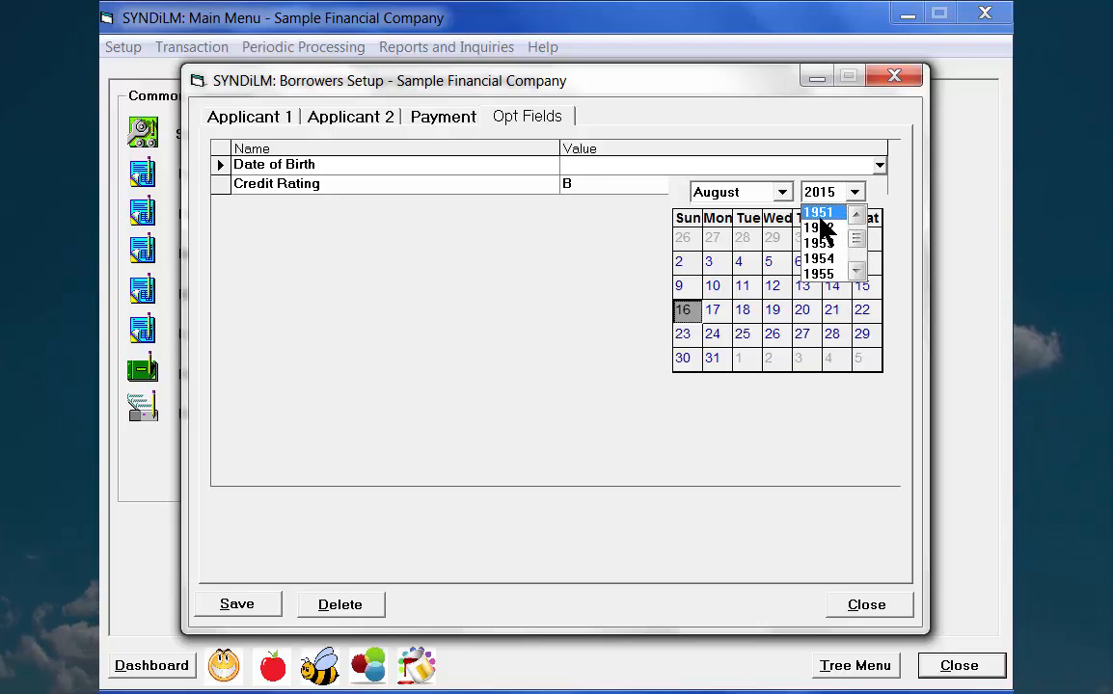
{"action": "left_click", "coordinate": [817, 214]}
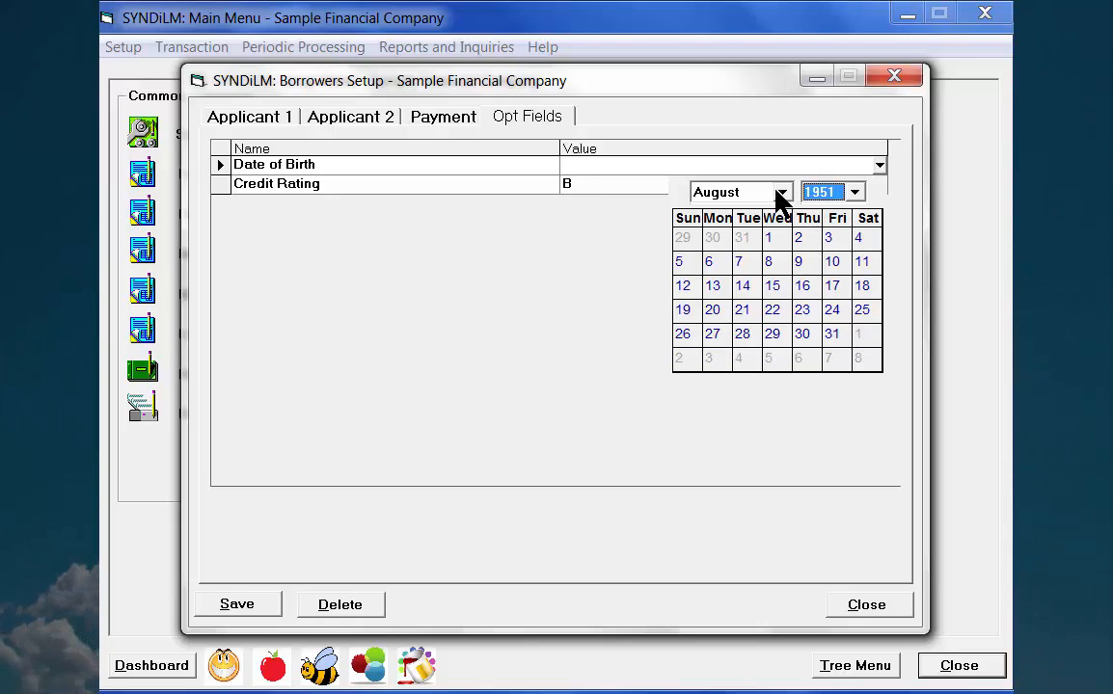
{"action": "left_click", "coordinate": [782, 193]}
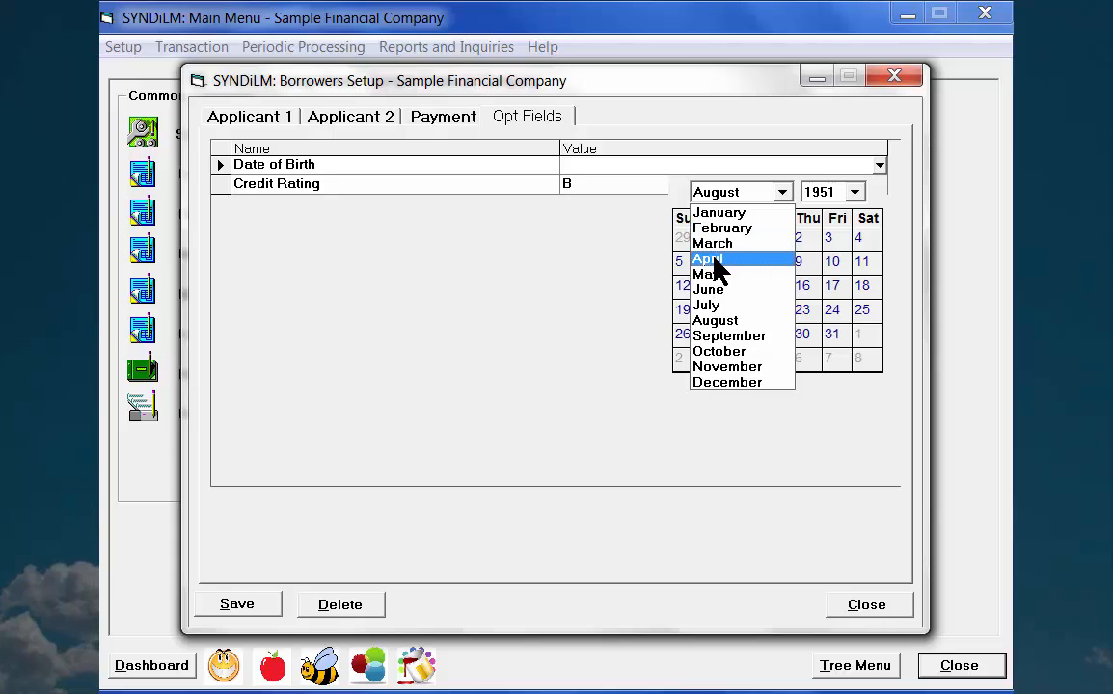
{"action": "left_click", "coordinate": [706, 244]}
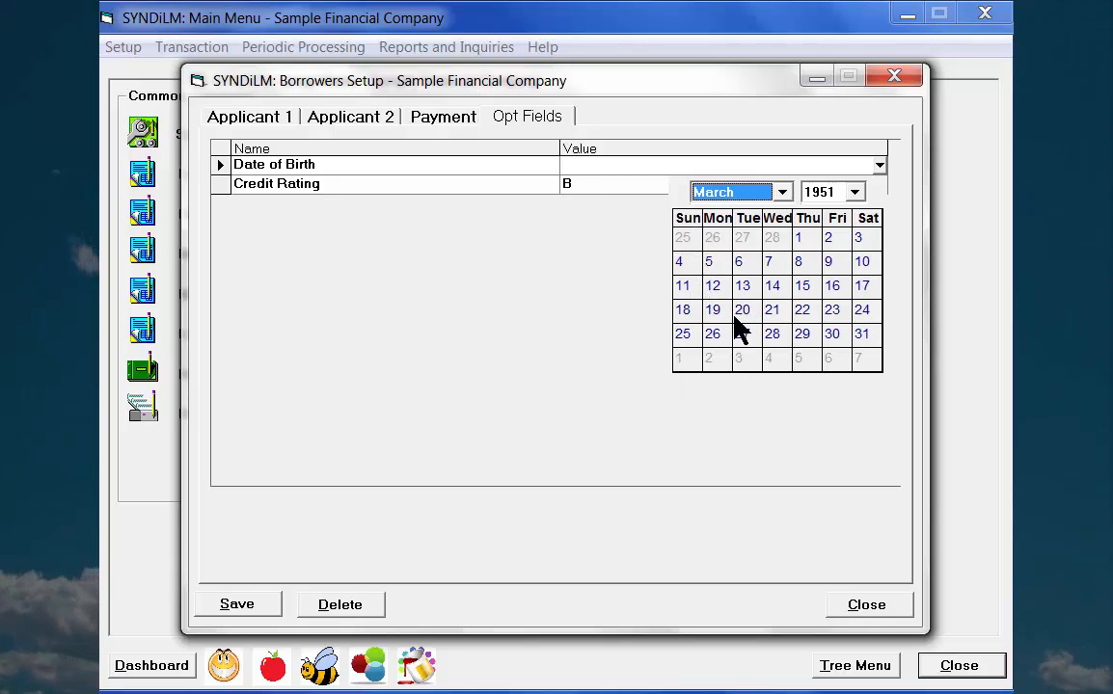
{"action": "left_click", "coordinate": [772, 310]}
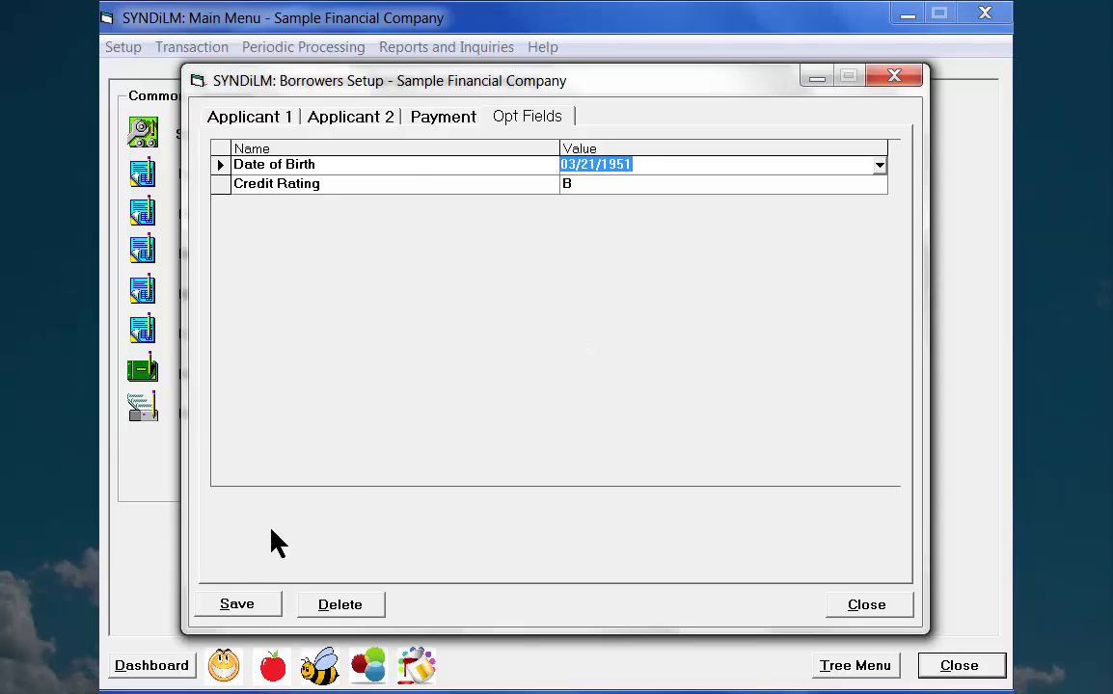
{"action": "left_click", "coordinate": [232, 609]}
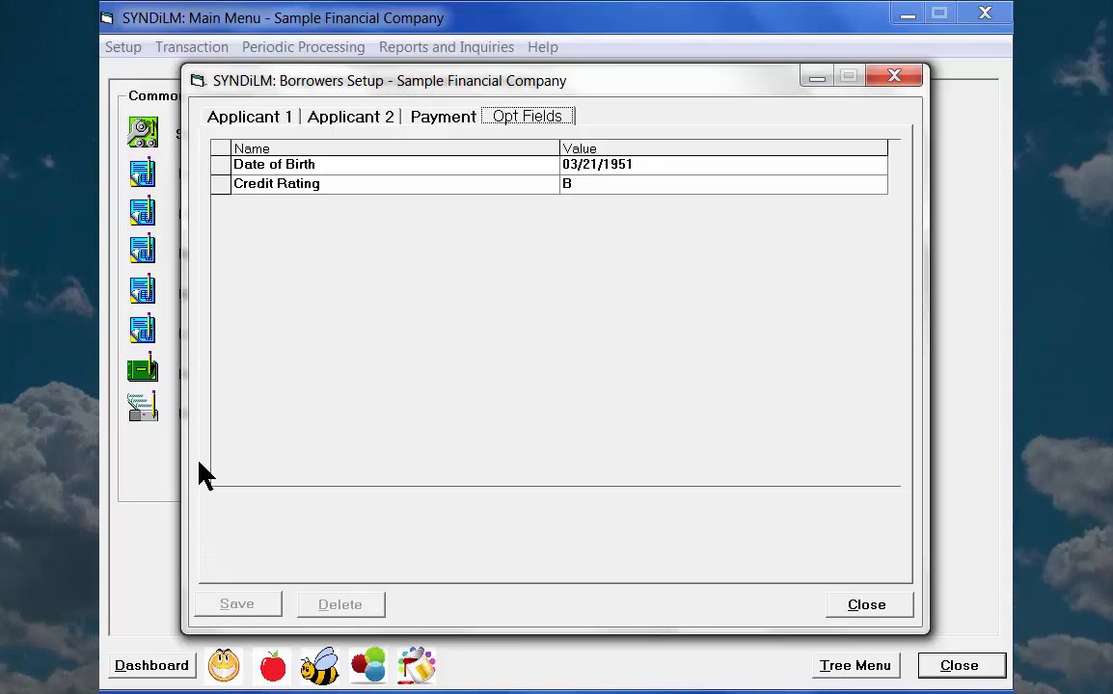
Go to the Dataflow Systems borrower record, append the suite number to its first address line and try to save.
{"action": "left_click", "coordinate": [223, 118]}
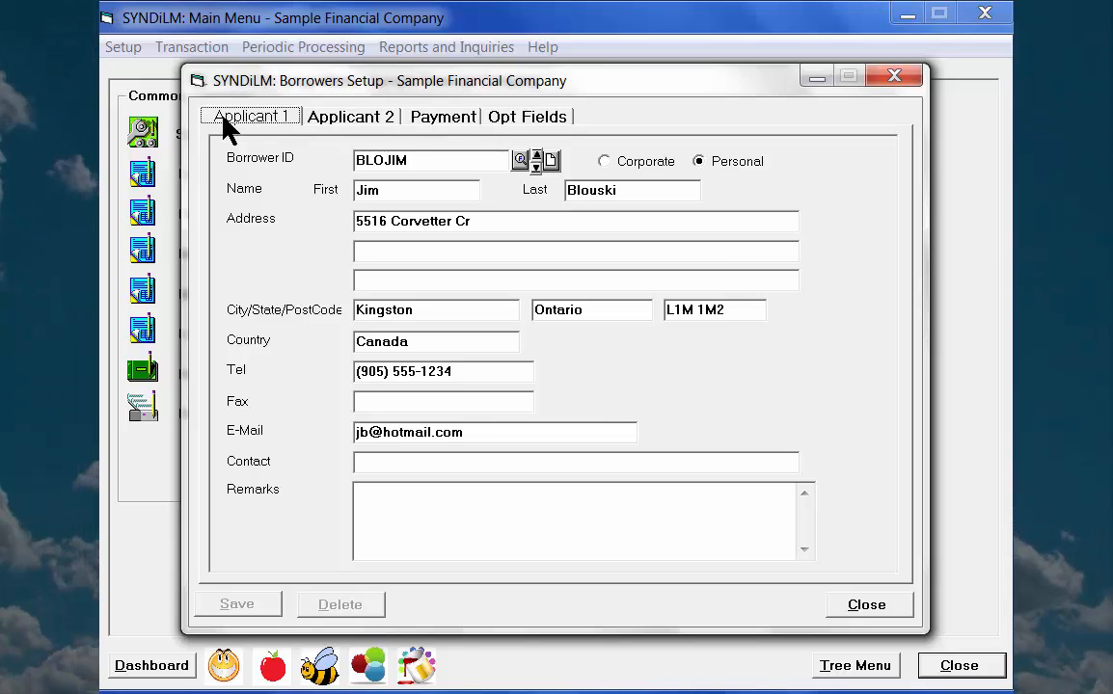
{"action": "left_click", "coordinate": [535, 165]}
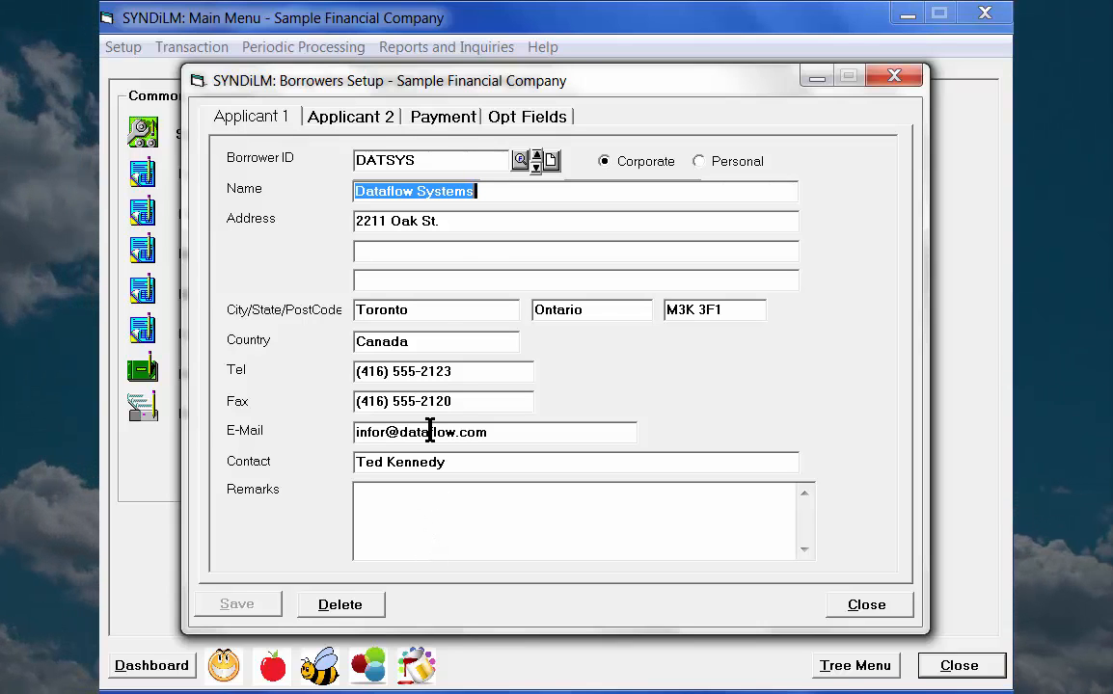
{"action": "left_click", "coordinate": [455, 220]}
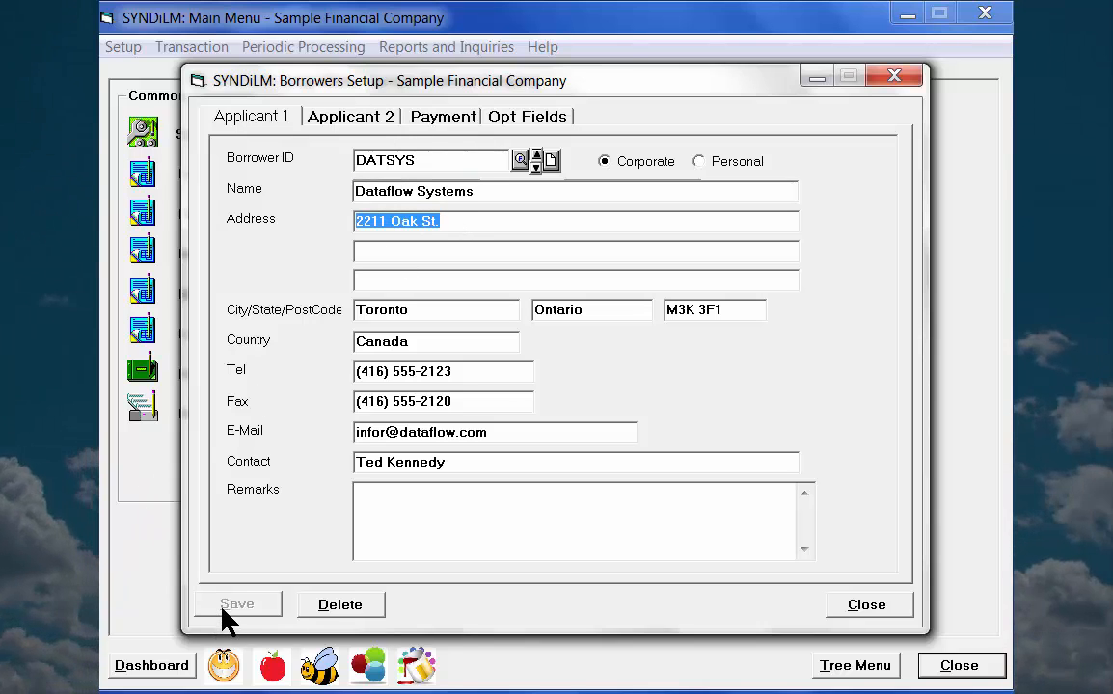
{"action": "left_click", "coordinate": [468, 220]}
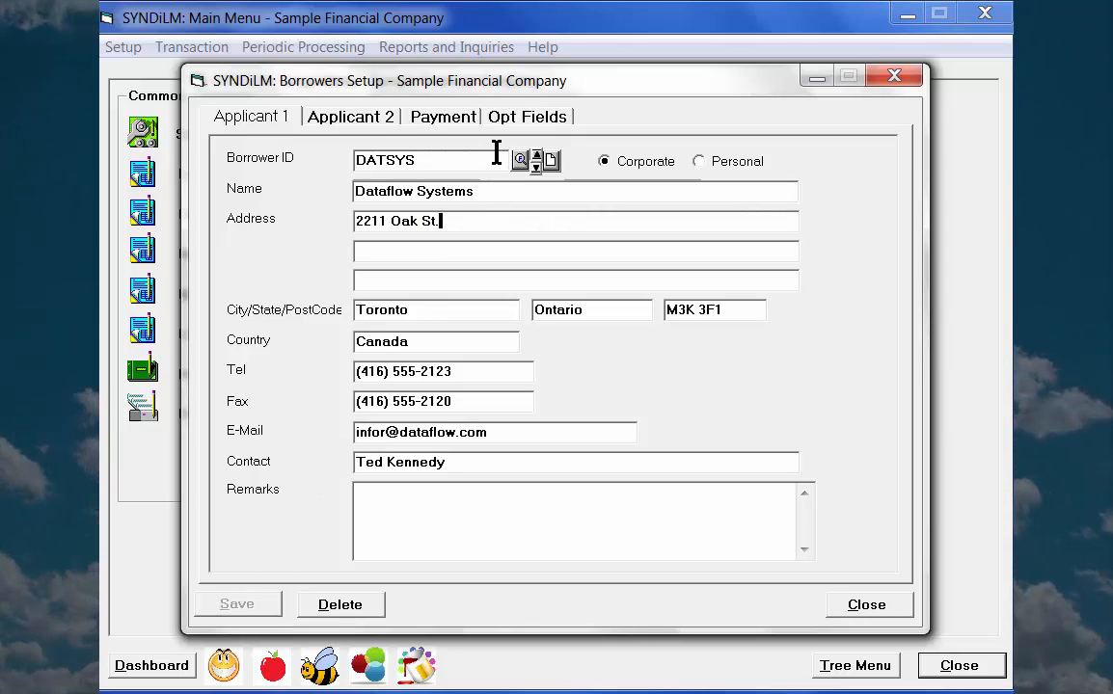
{"action": "type", "text": ", S"}
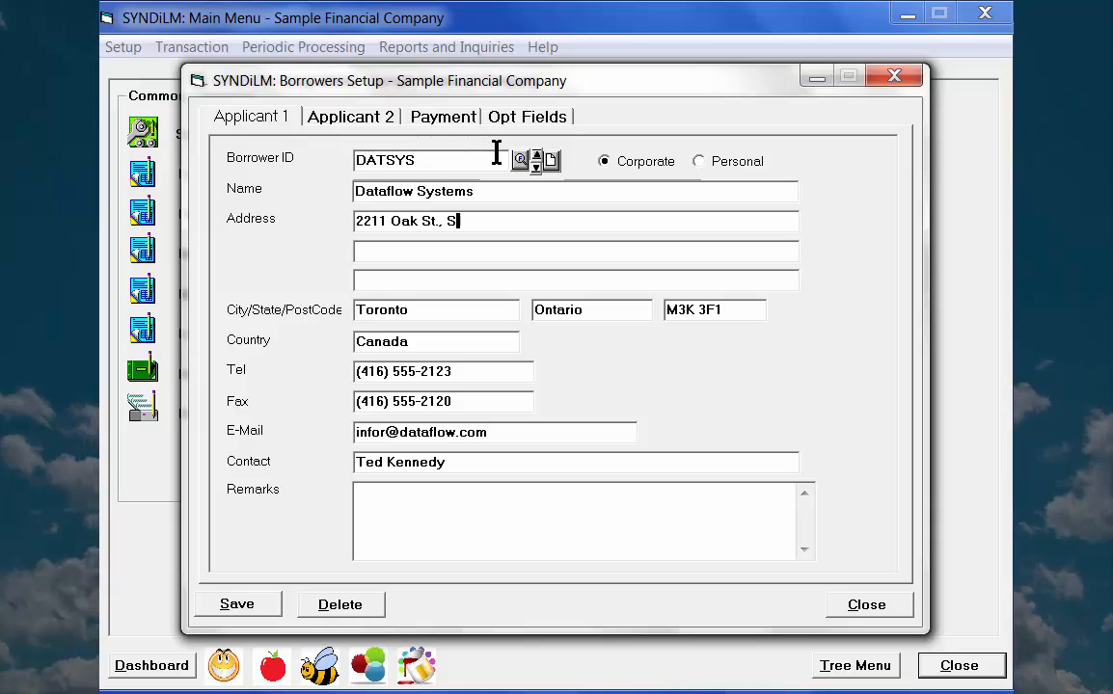
{"action": "type", "text": "uite 203"}
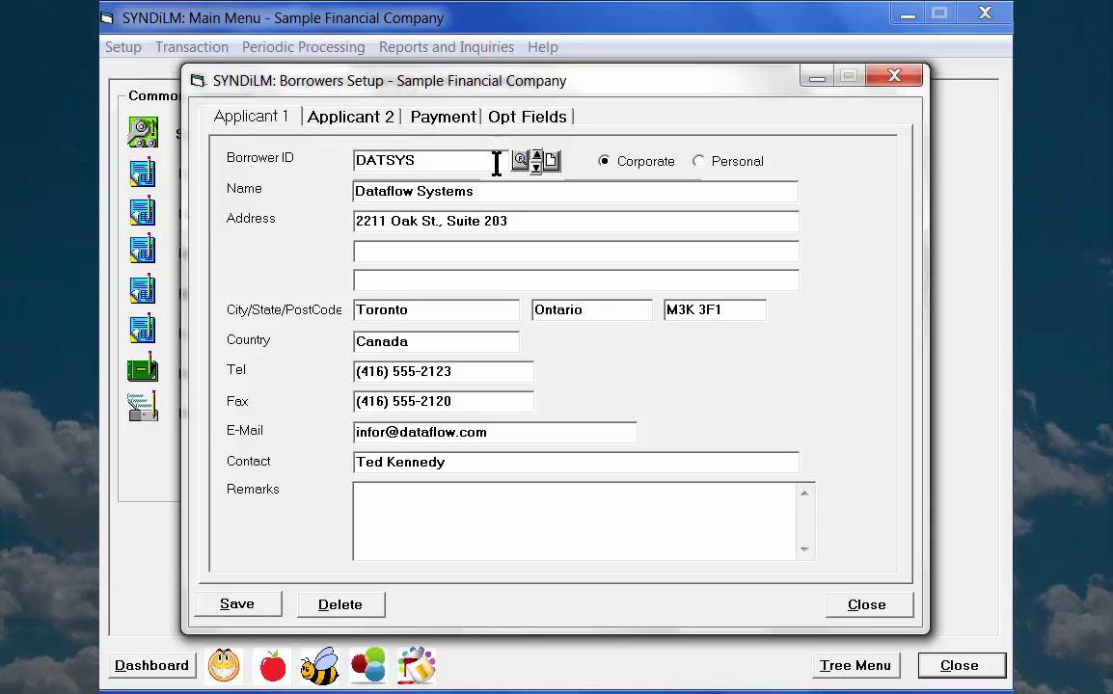
{"action": "left_click", "coordinate": [236, 606]}
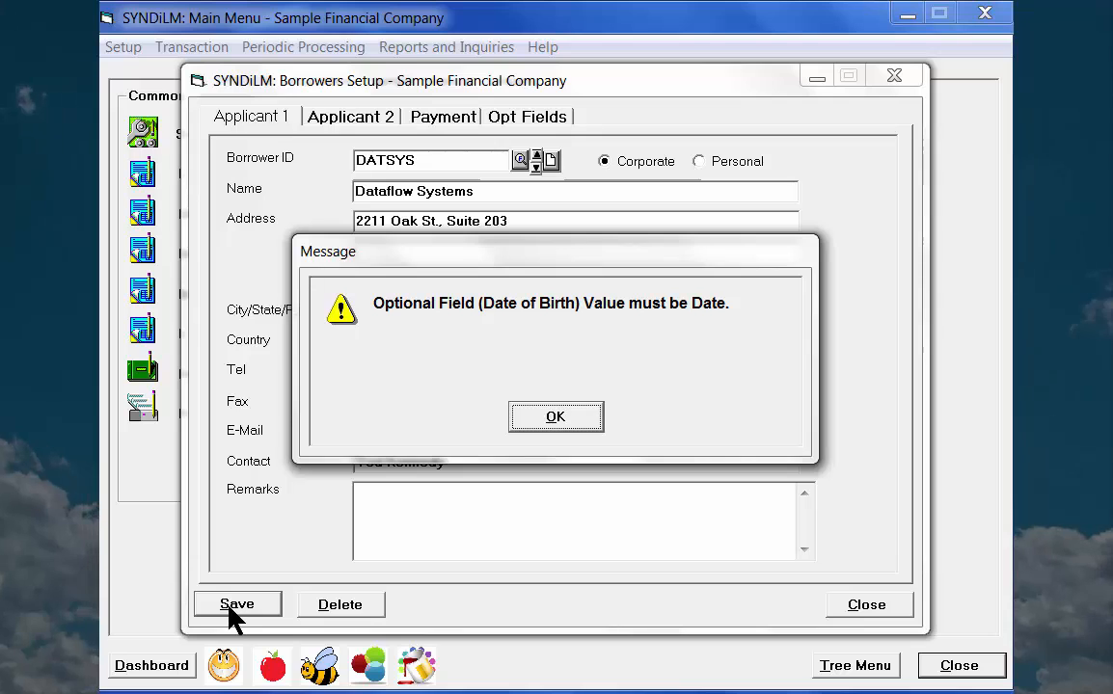
{"action": "left_click", "coordinate": [544, 417]}
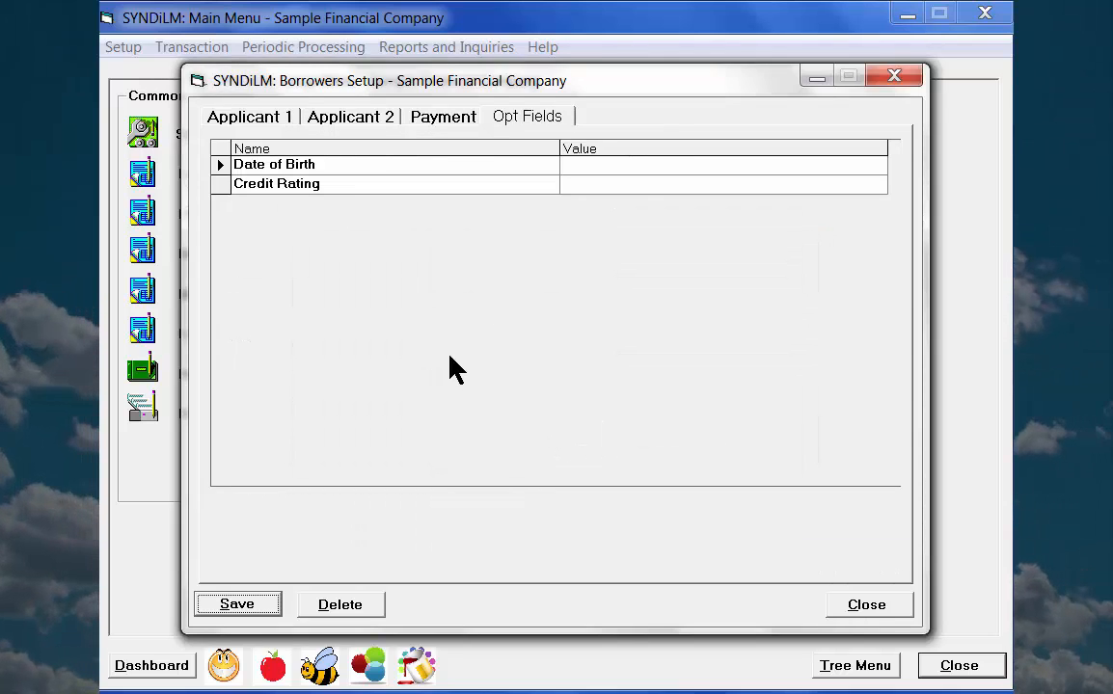
Choose a date from the calendar for the Date of Birth optional field of the Dataflow Systems record.
{"action": "left_click", "coordinate": [248, 120]}
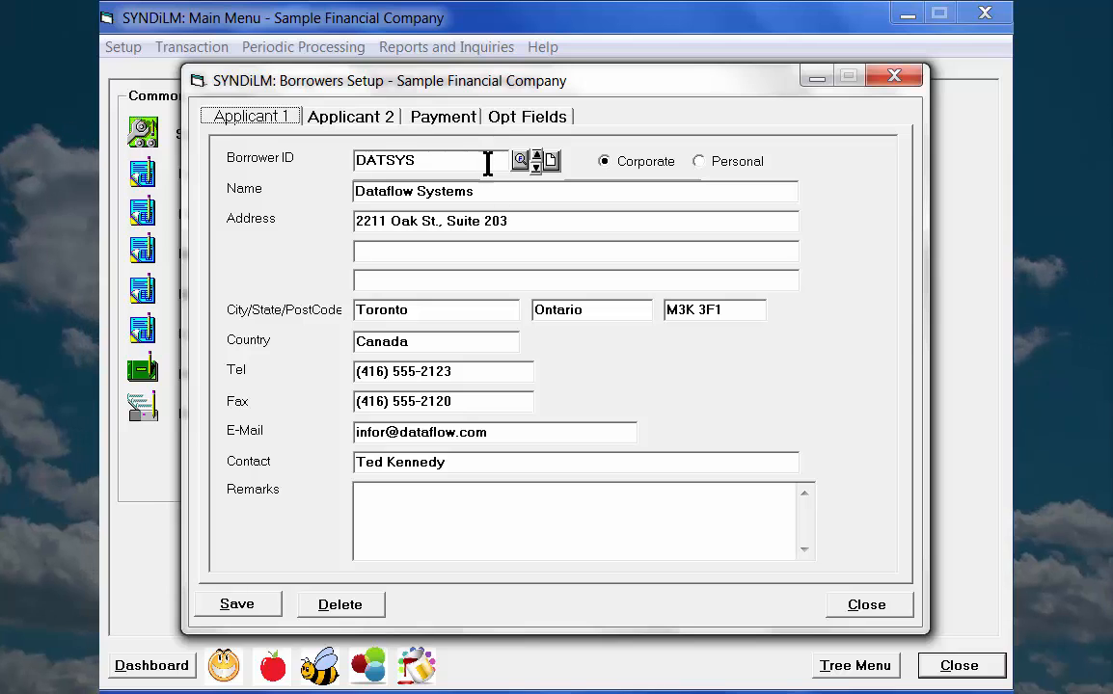
{"action": "left_click", "coordinate": [499, 117]}
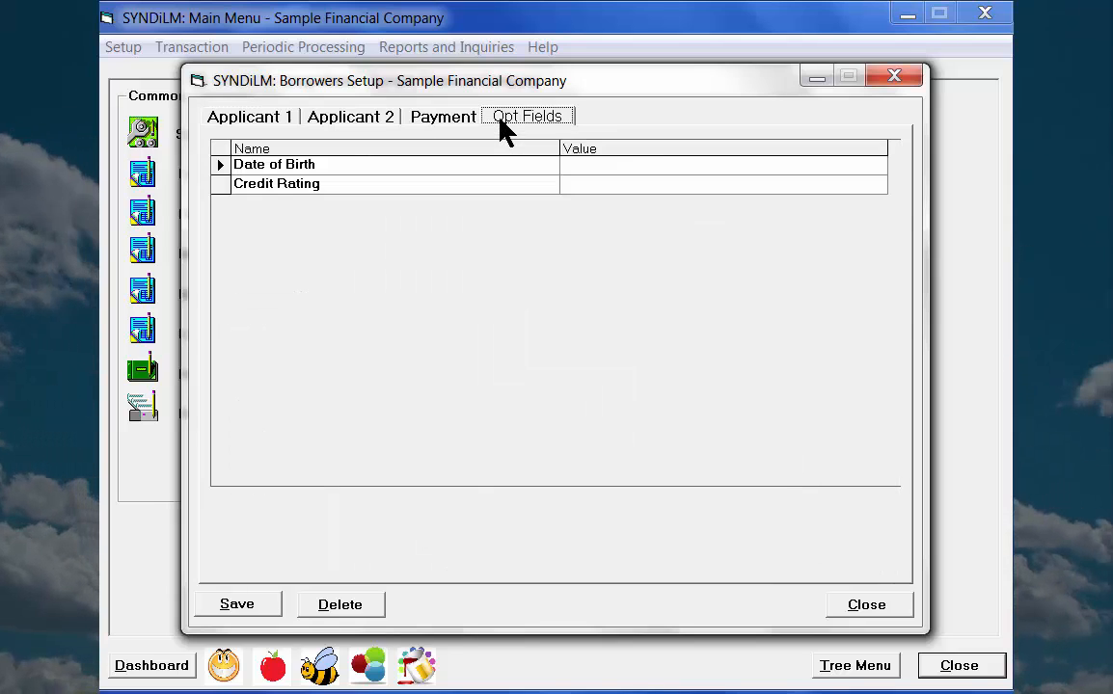
{"action": "left_click", "coordinate": [575, 166]}
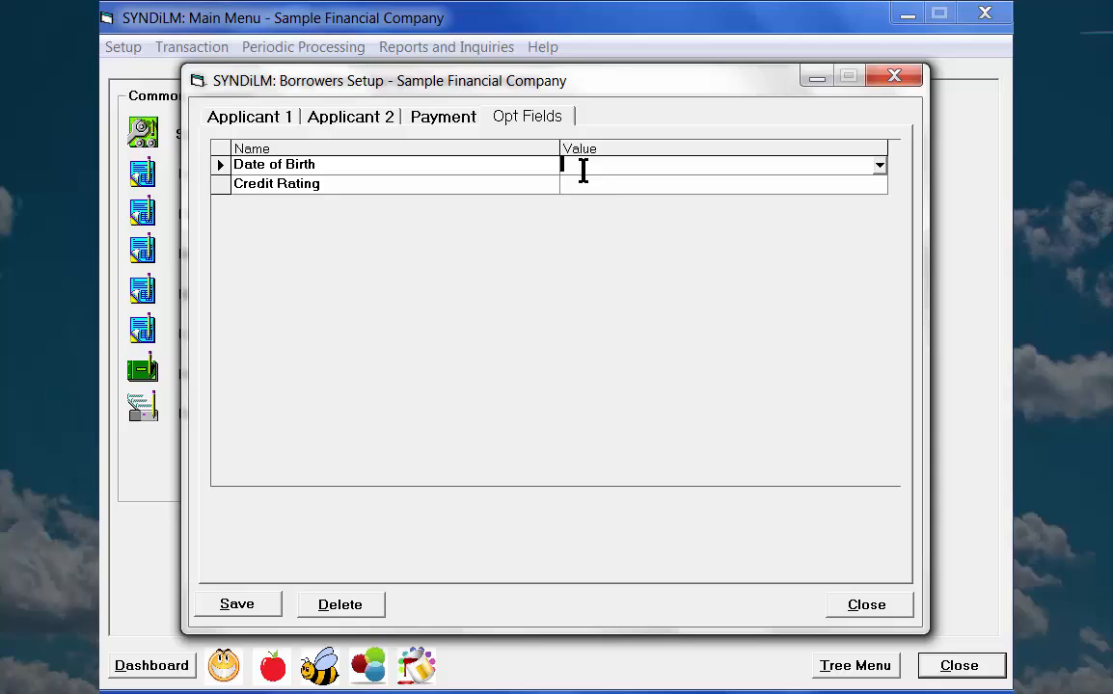
{"action": "left_click", "coordinate": [877, 168]}
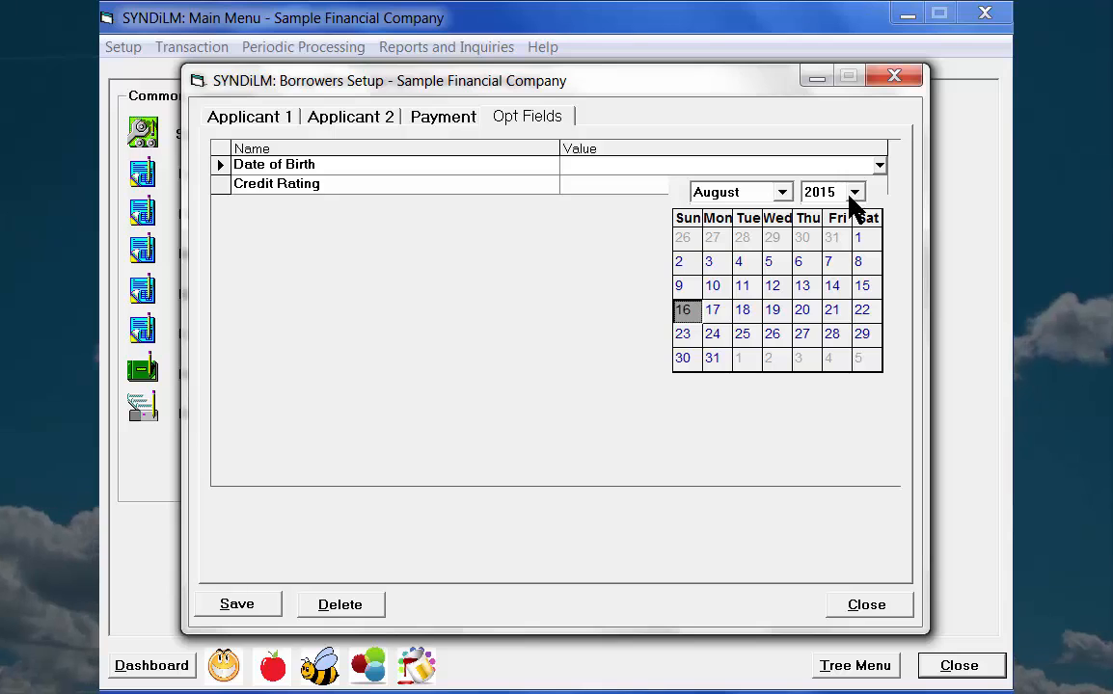
{"action": "left_click", "coordinate": [854, 193]}
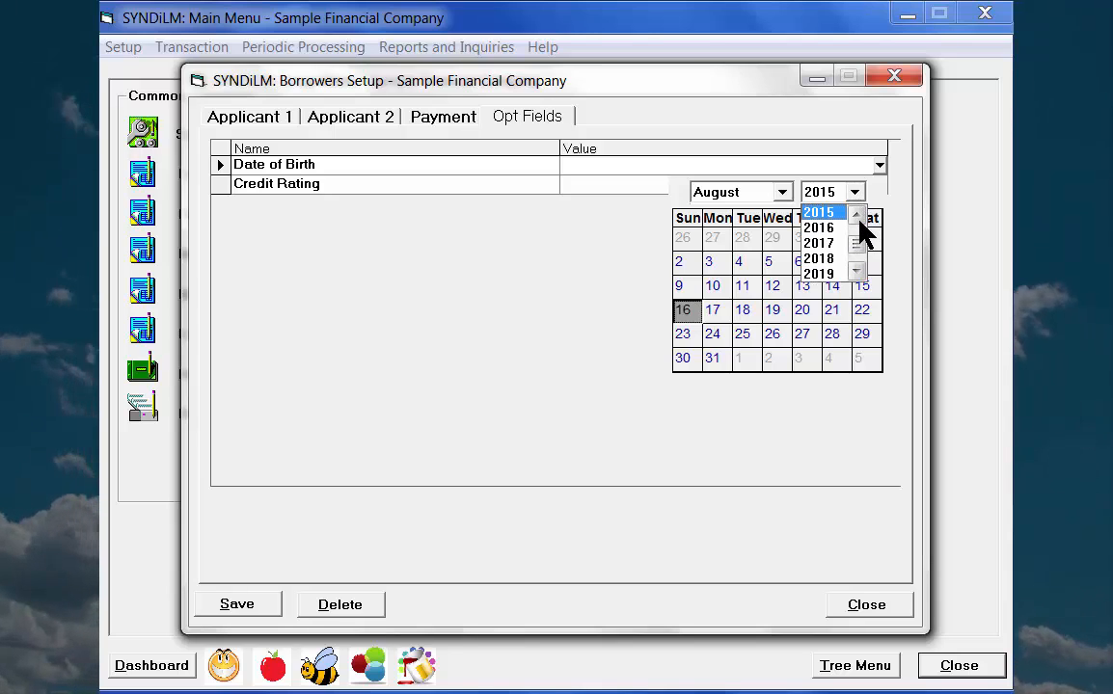
{"action": "left_click", "coordinate": [854, 215]}
{"action": "left_click", "coordinate": [855, 215]}
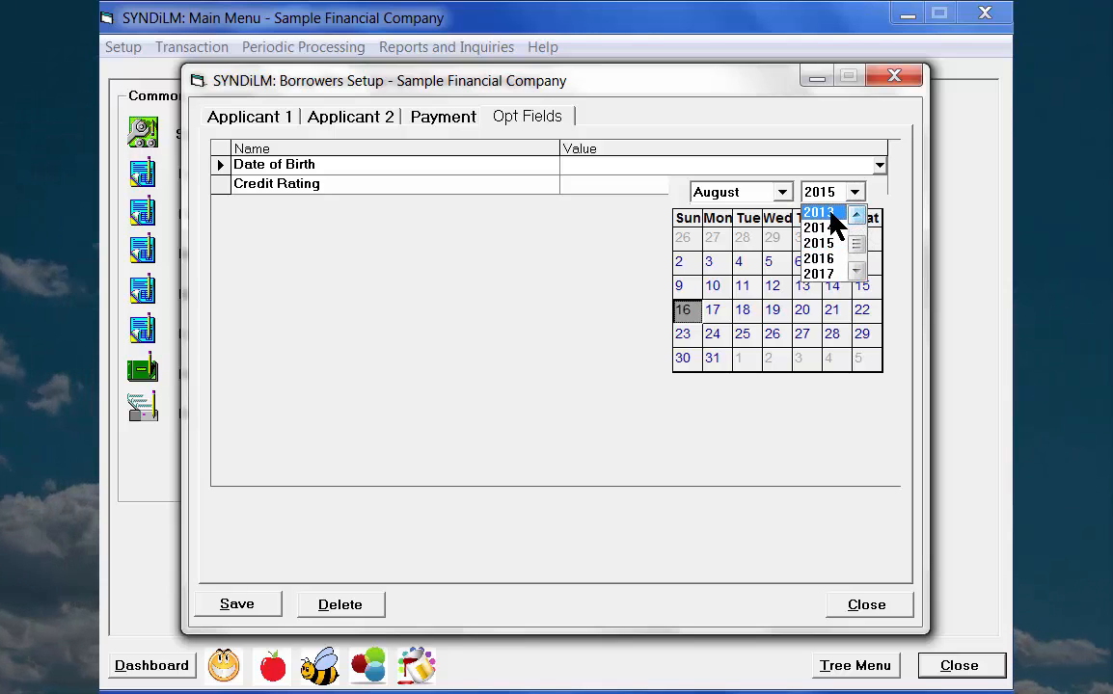
{"action": "left_click", "coordinate": [837, 214]}
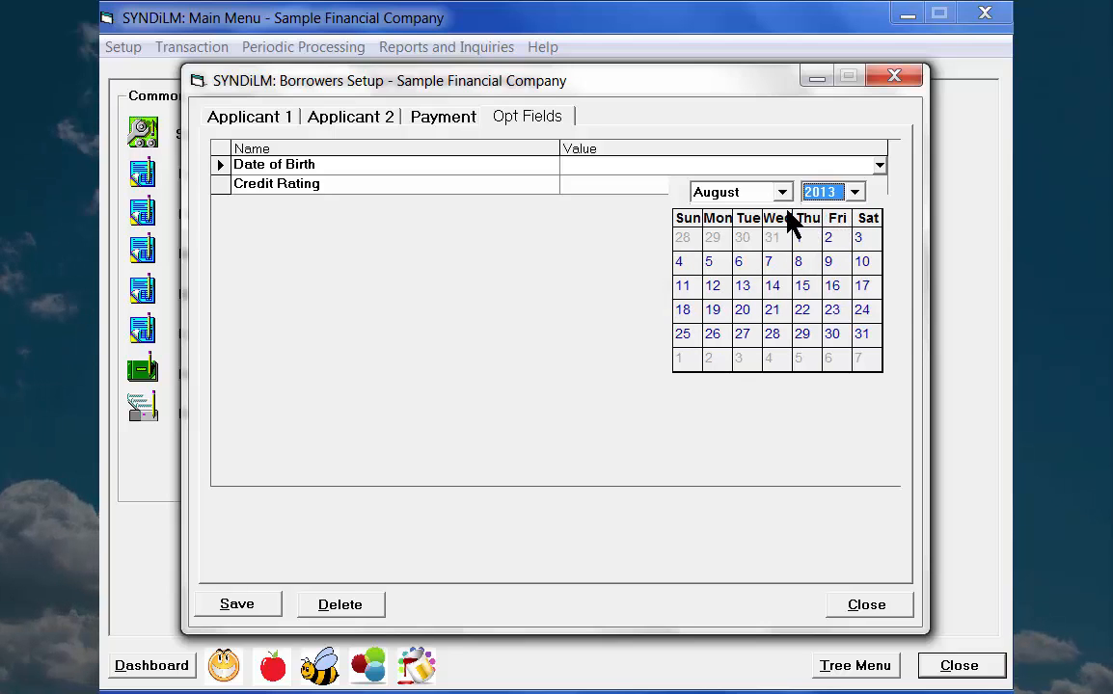
{"action": "left_click", "coordinate": [773, 293]}
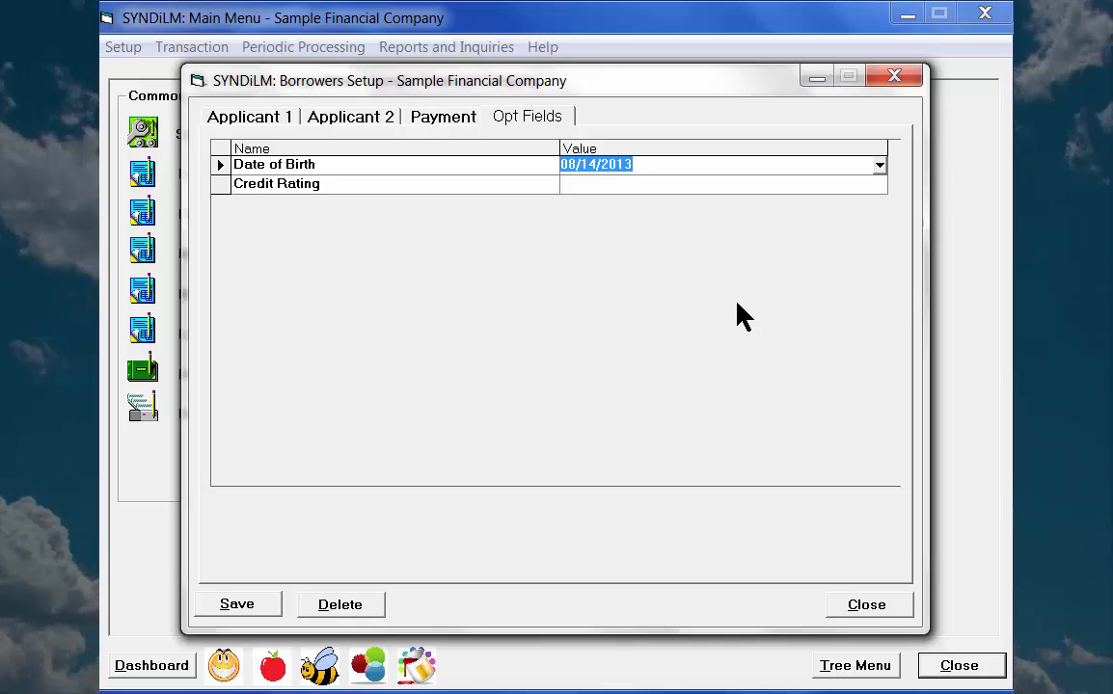
Set the Credit Rating optional field of the Dataflow Systems record to A (Good).
{"action": "left_click", "coordinate": [672, 185]}
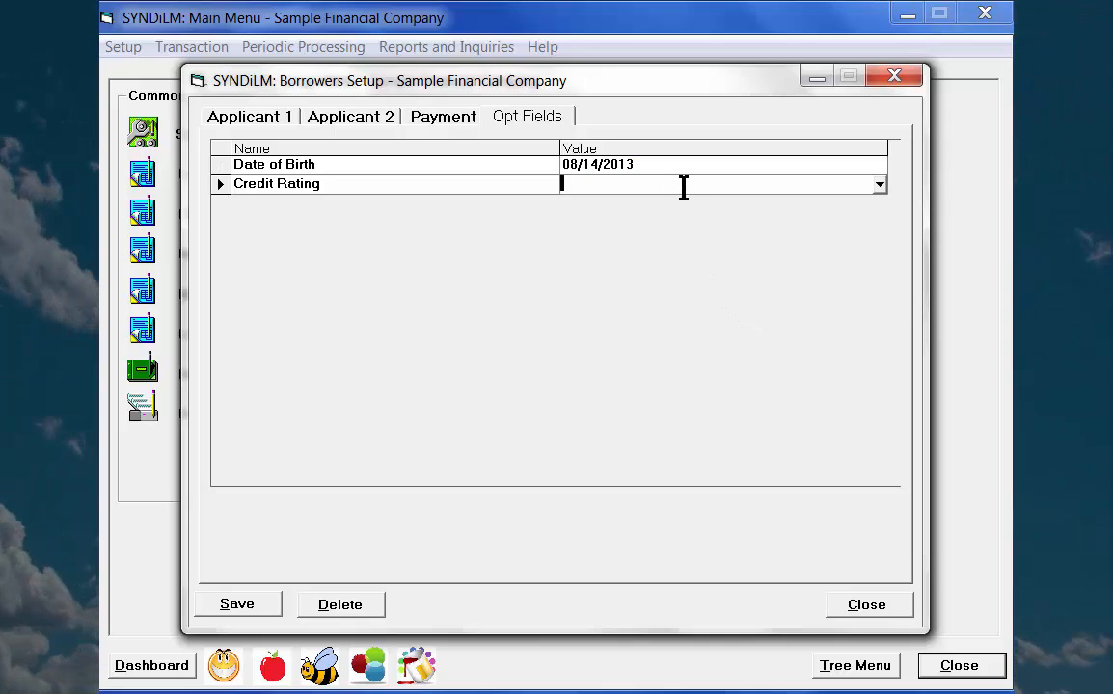
{"action": "left_click", "coordinate": [879, 184]}
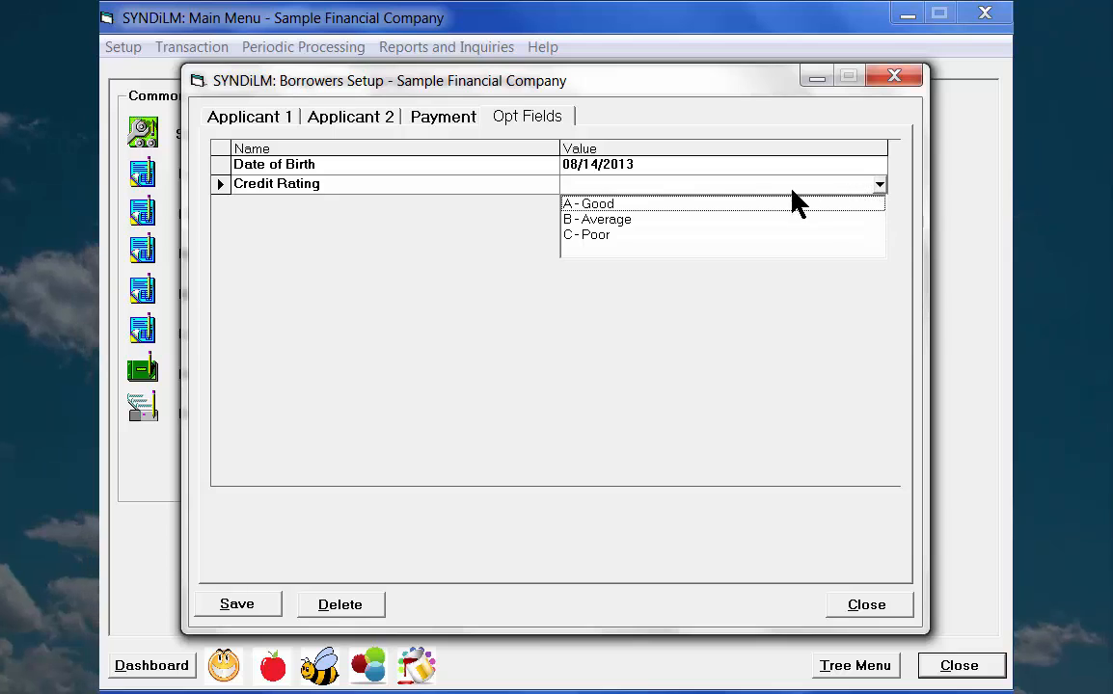
{"action": "left_click", "coordinate": [608, 205]}
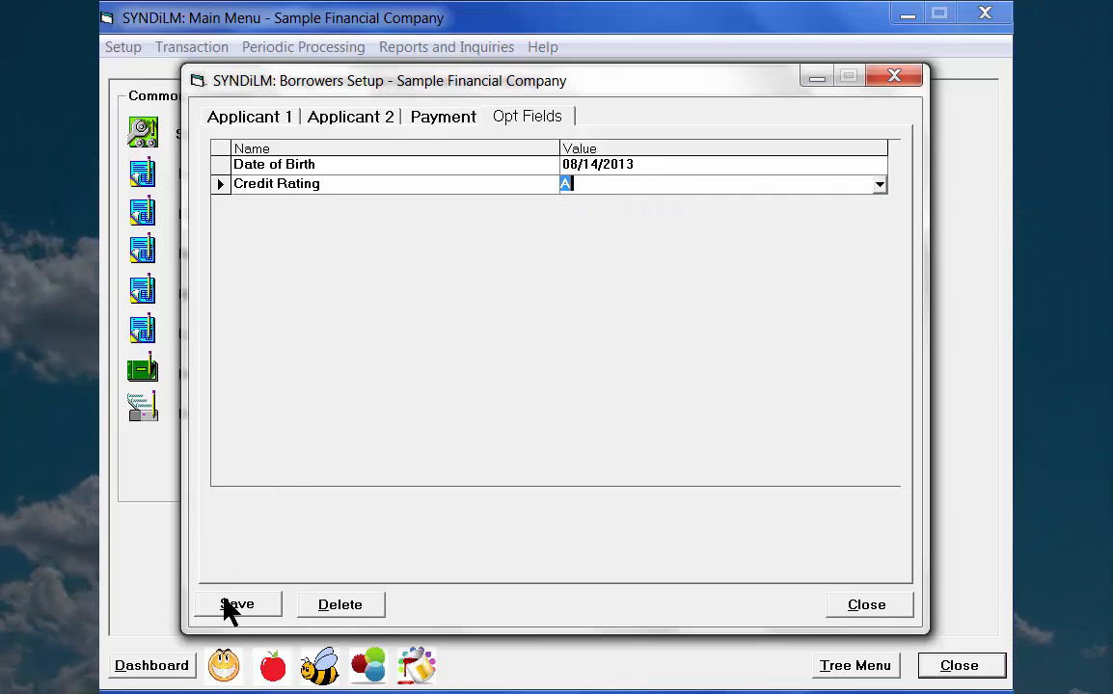